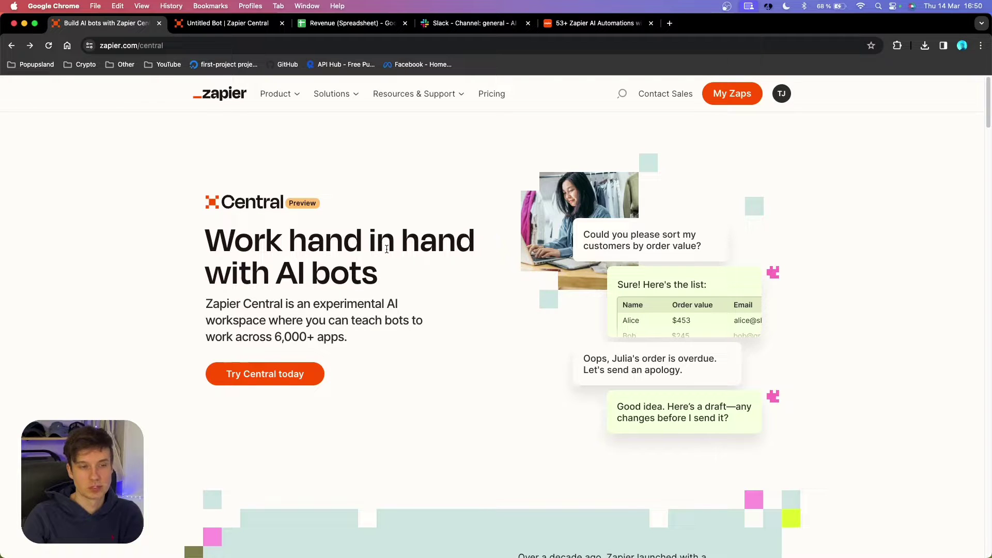
- Skim the zapier.com/central overview page, then go to the Untitled Bot's chat
scroll(570, 314, down, 10)
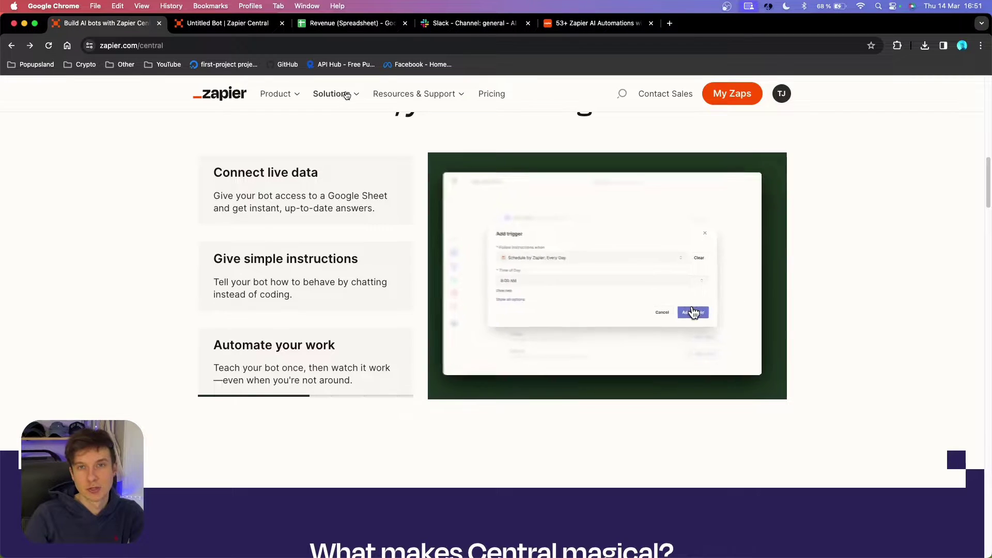
scroll(430, 205, up, 10)
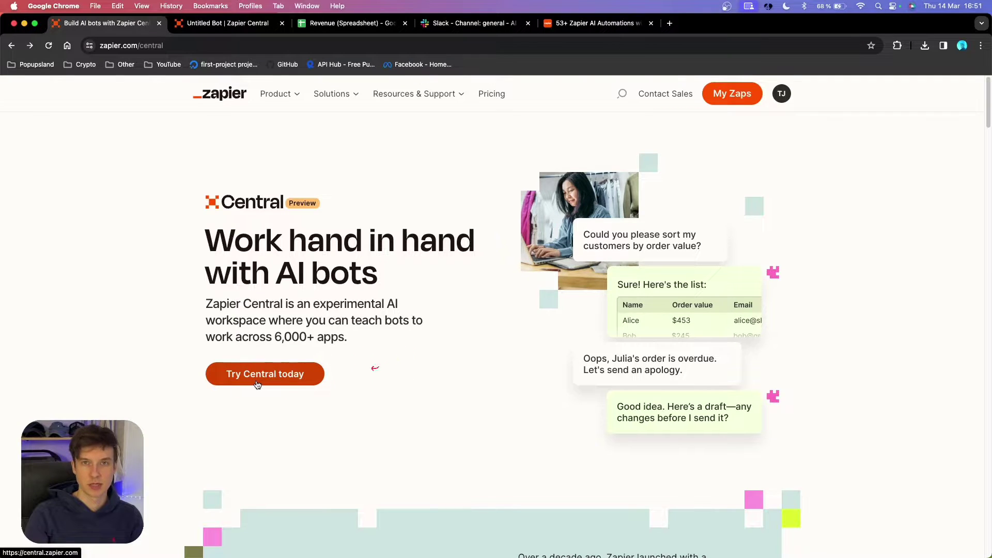
click(227, 23)
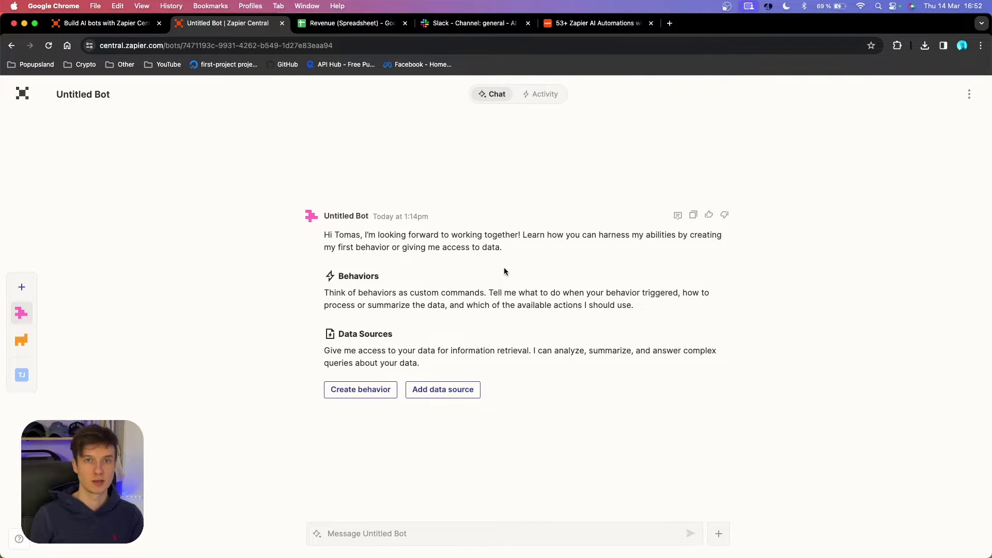
- Create another untitled bot from the sidebar and bring up its options menu
mouse_move(39, 281)
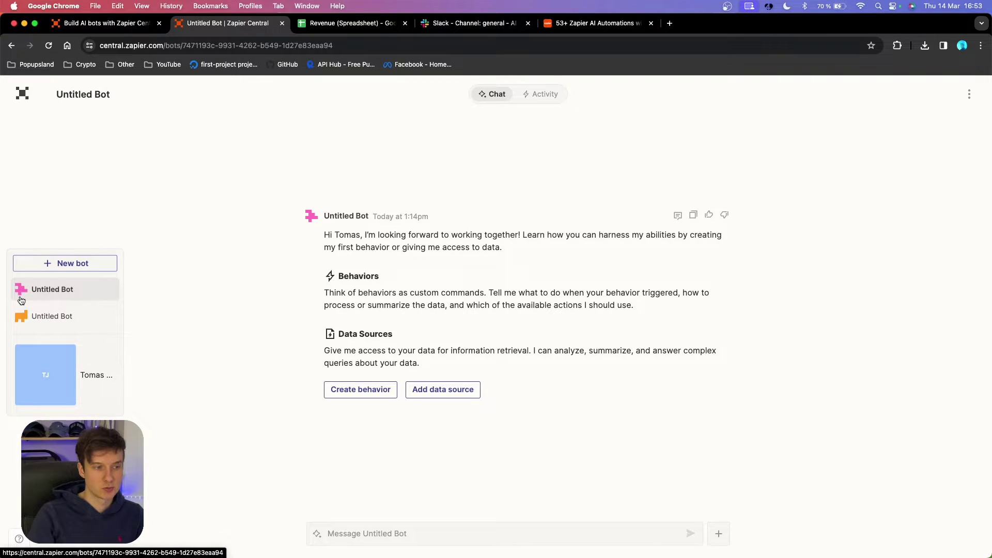
click(58, 264)
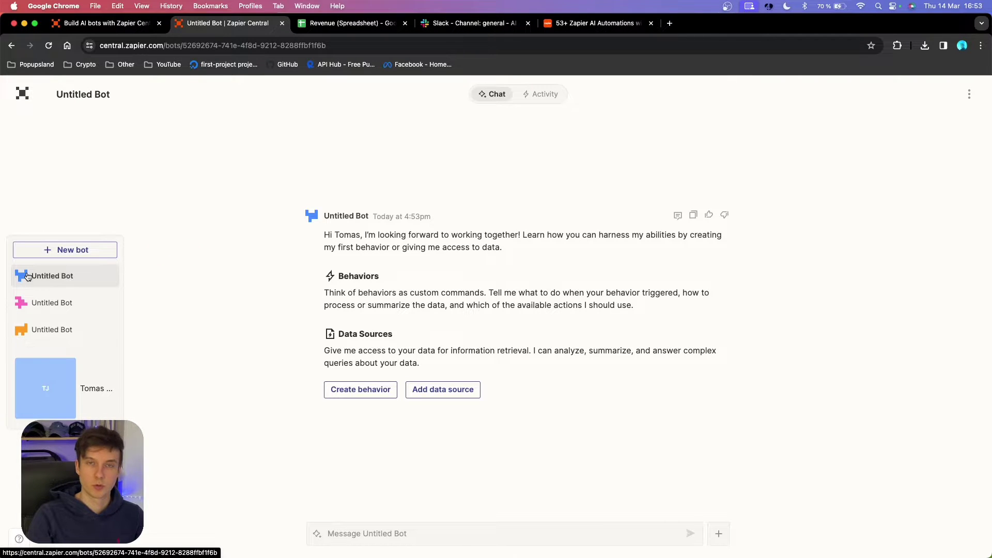
click(971, 97)
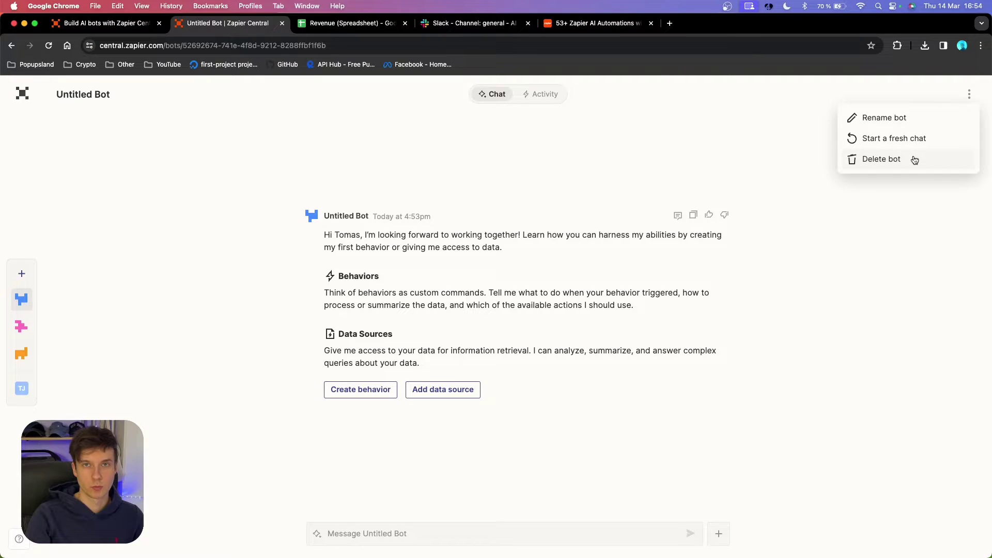
- Use Rename bot to enter the name 'Lead generation helper'
click(873, 119)
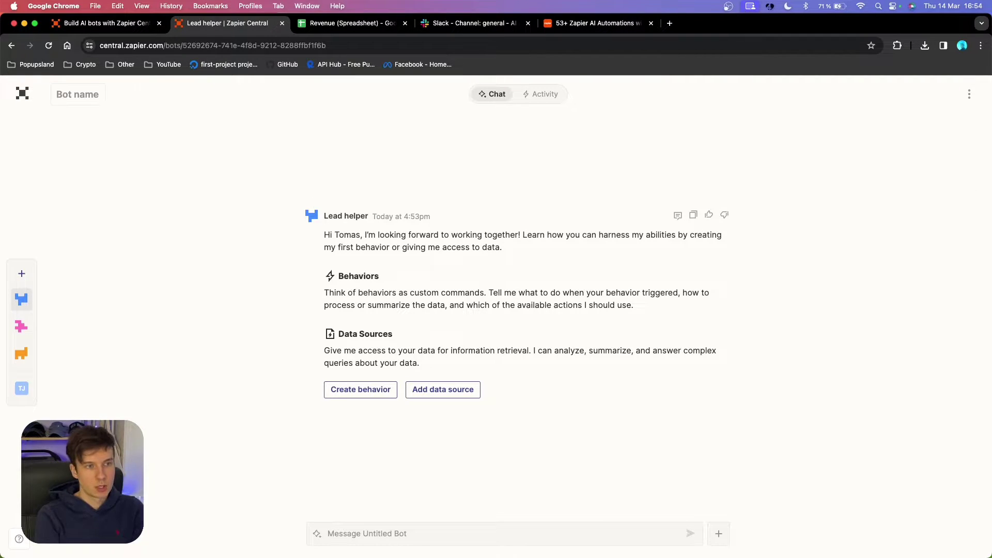
text(Lead generation )
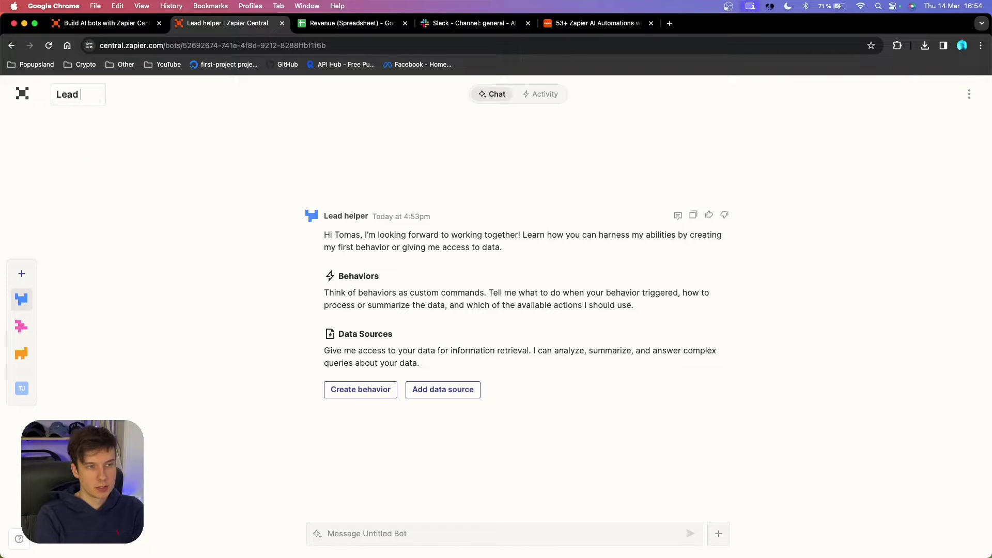
text(helper)
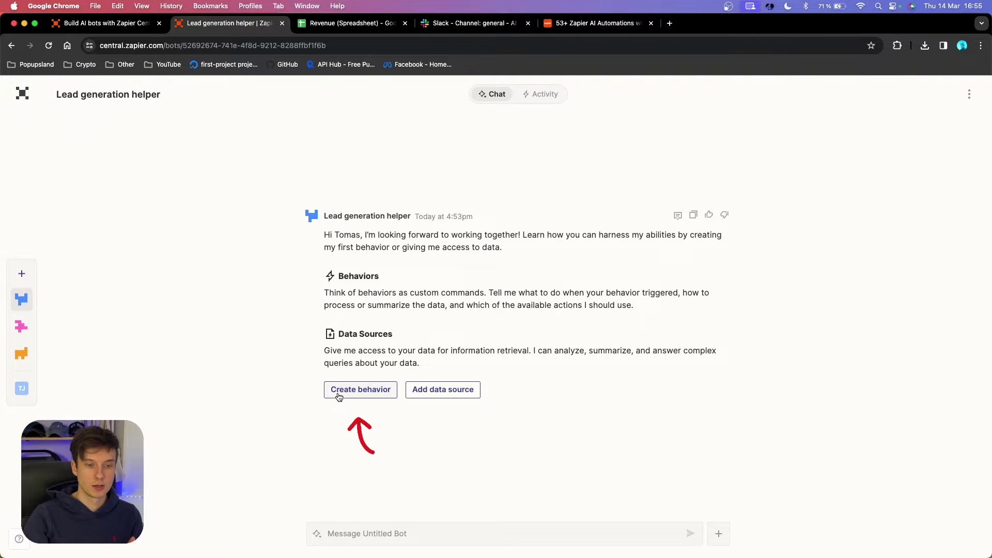
- Add a Google Sheets data source, selecting the Revenue spreadsheet
click(459, 395)
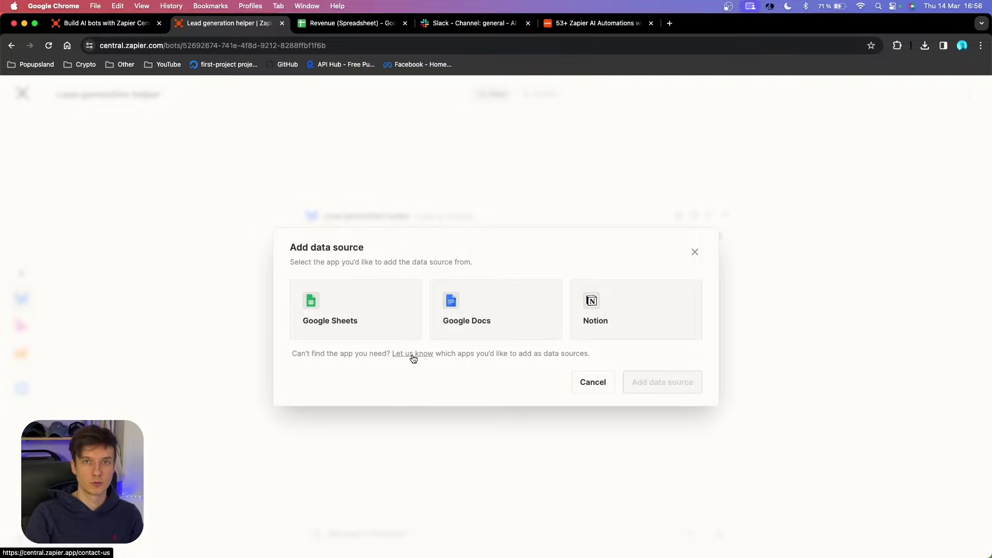
click(353, 323)
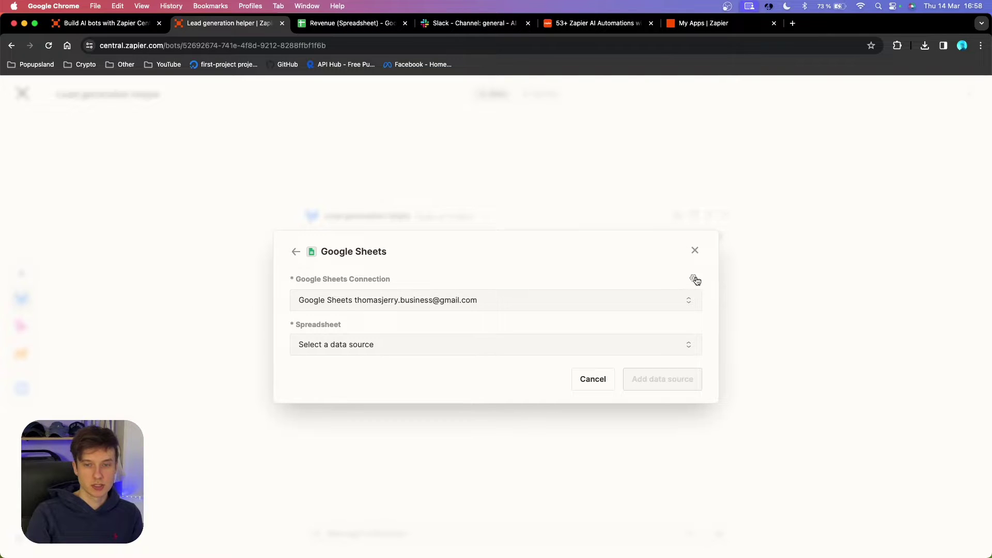
click(694, 279)
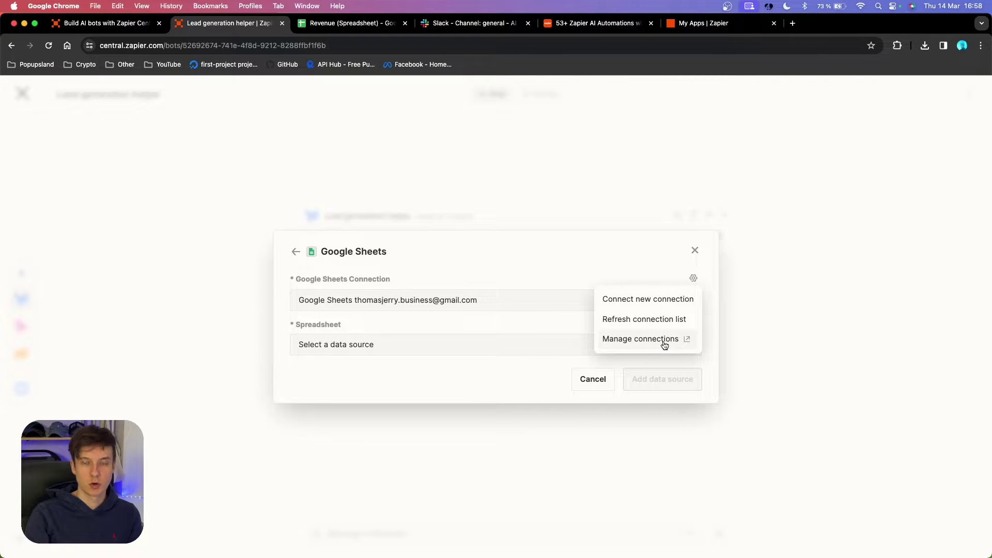
click(485, 291)
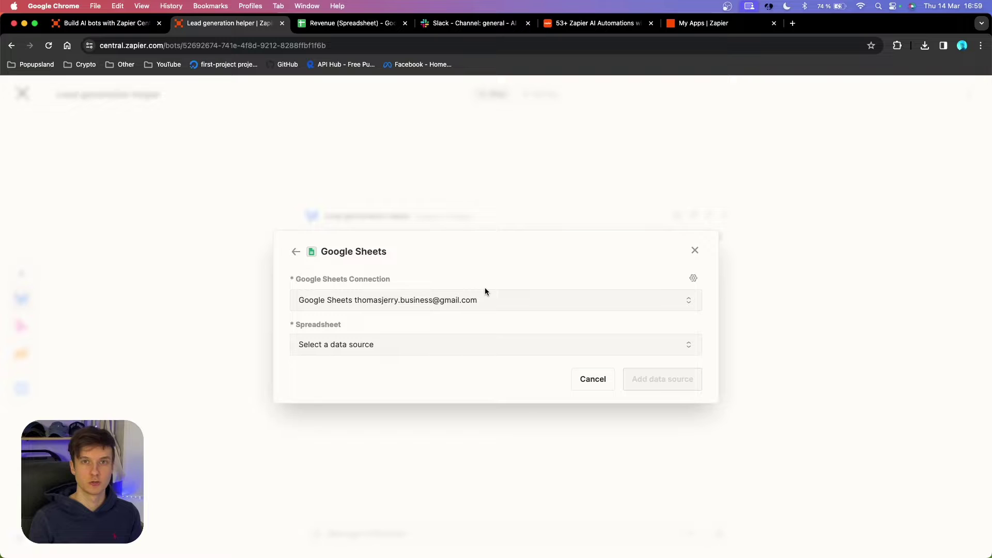
click(406, 344)
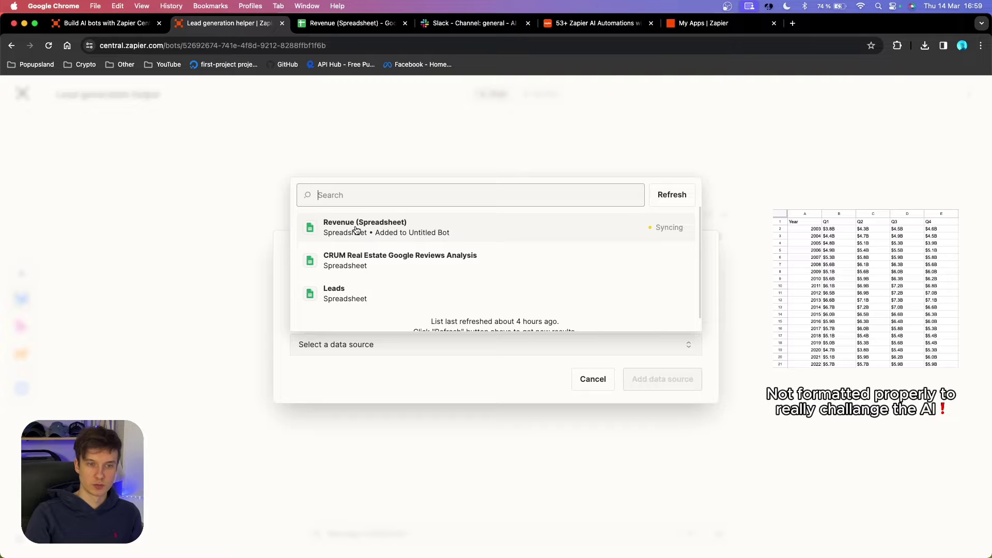
click(356, 229)
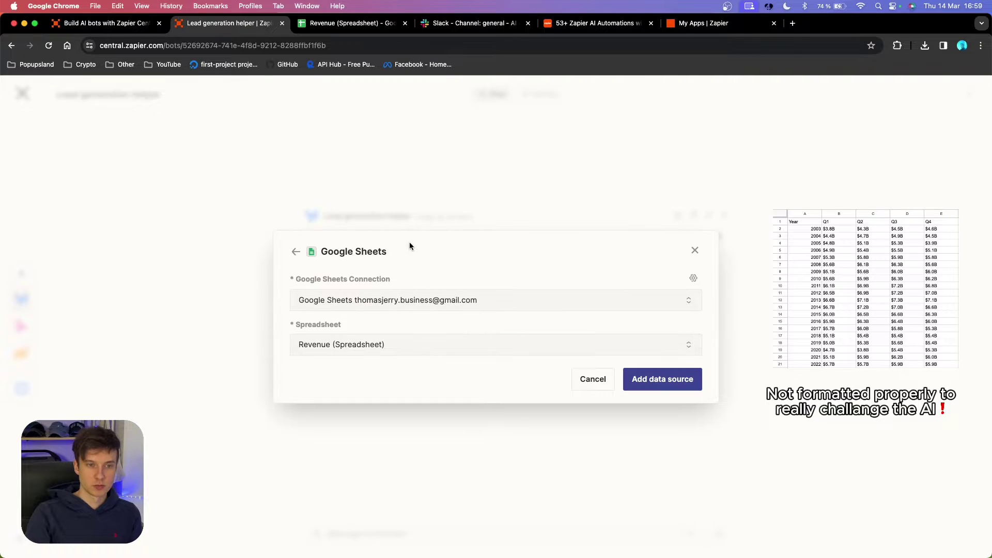
click(683, 385)
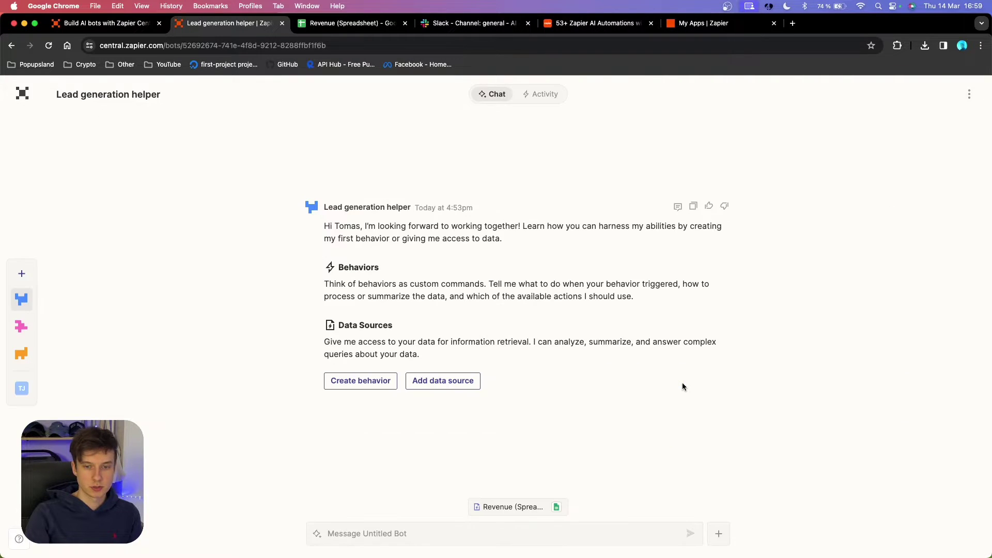
- Run Sync now on the Revenue spreadsheet data source
click(525, 508)
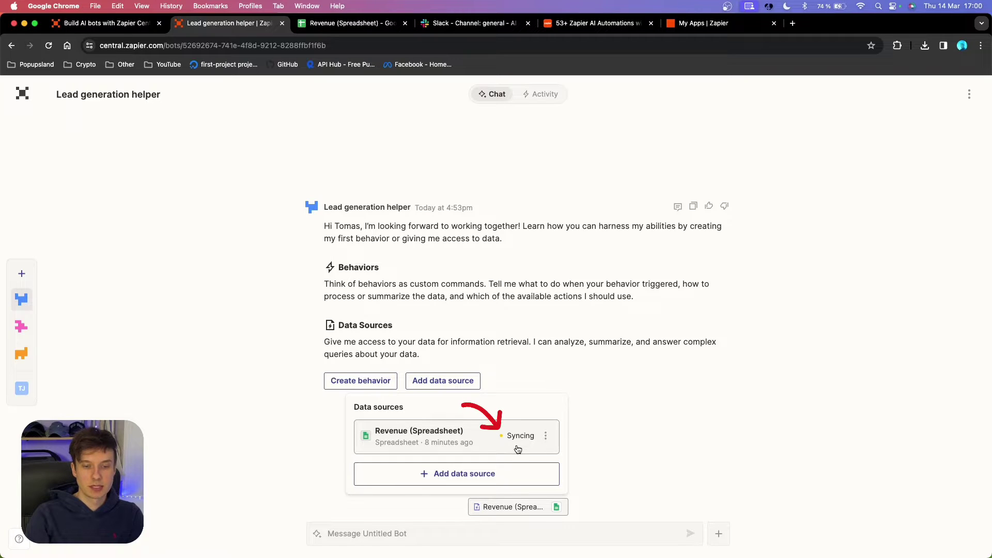
click(546, 437)
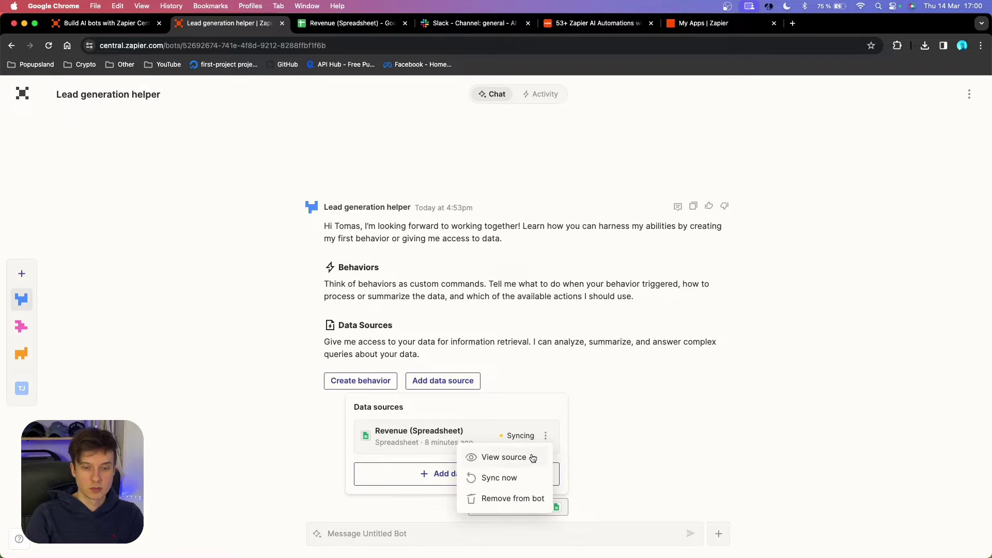
click(528, 479)
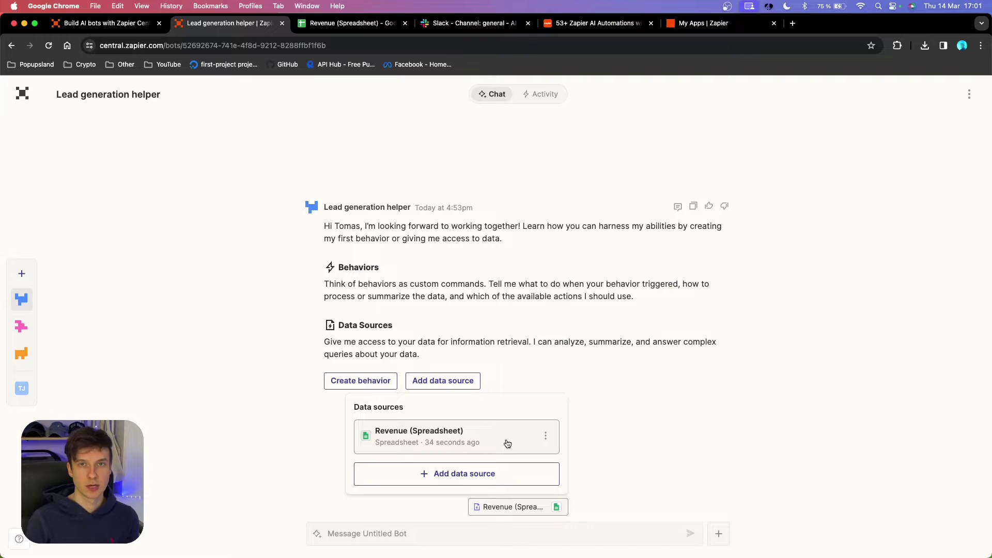
click(450, 534)
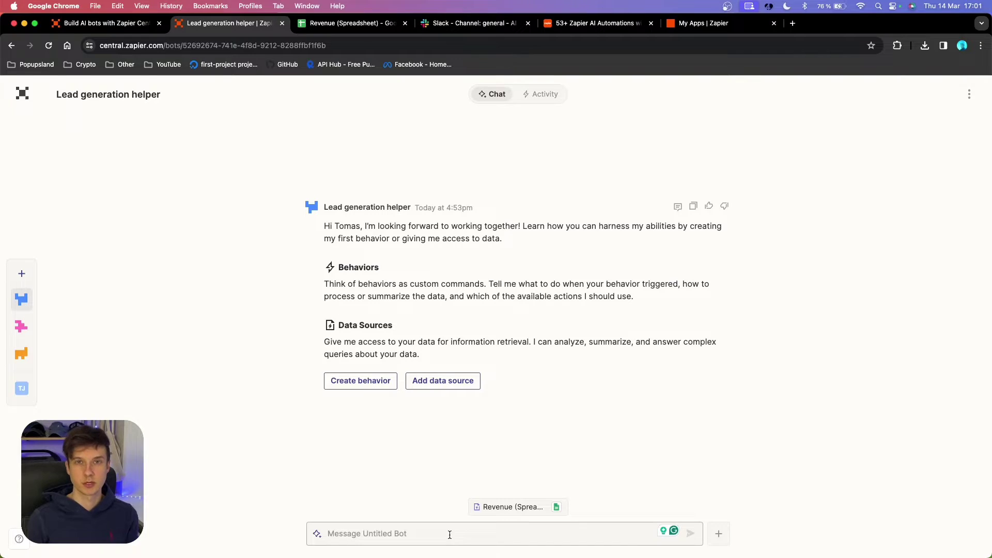
- Ask 'Summarize the revenue trend.' and inspect the code the bot ran for its answer
text(Summarize the revenue trend.)
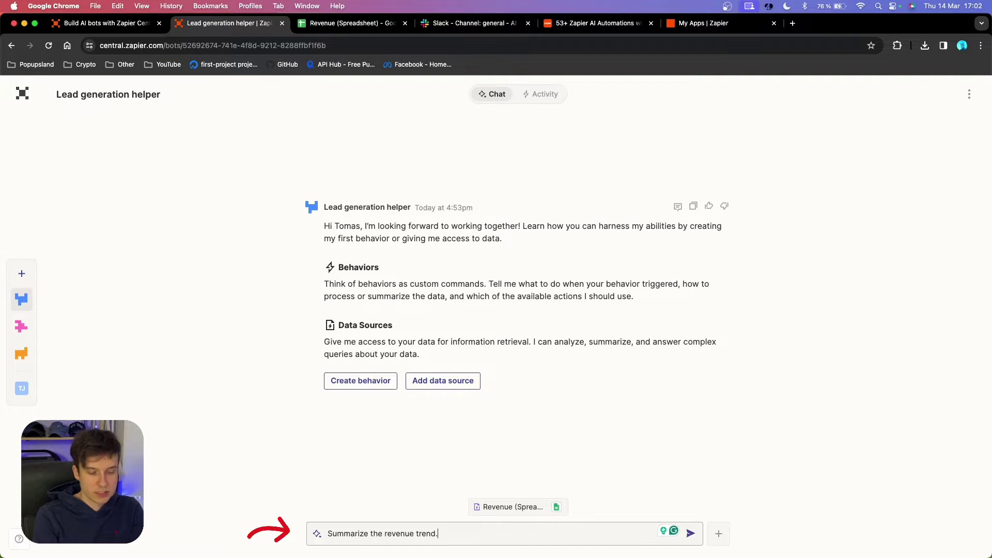
key(Return)
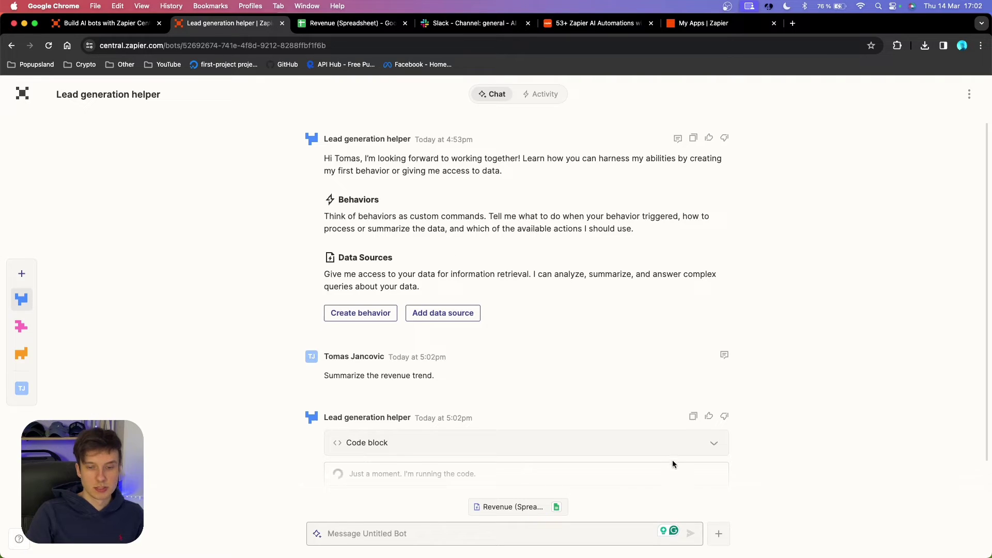
click(703, 418)
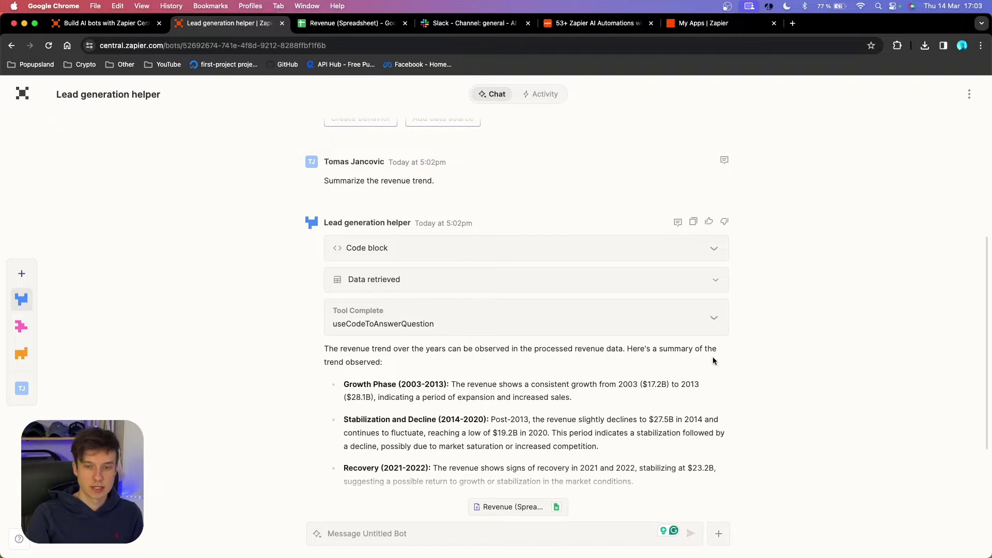
drag(415, 370, 321, 310)
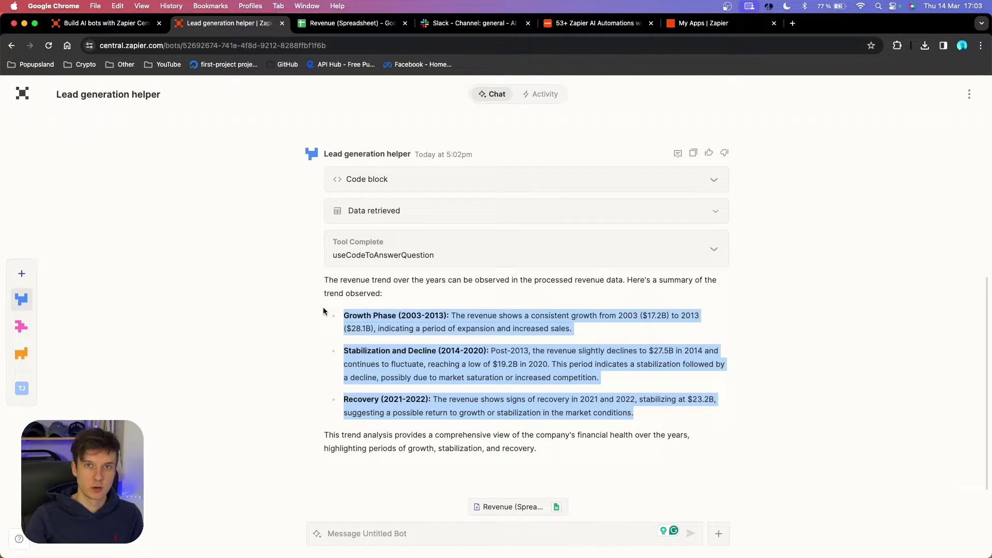
click(433, 412)
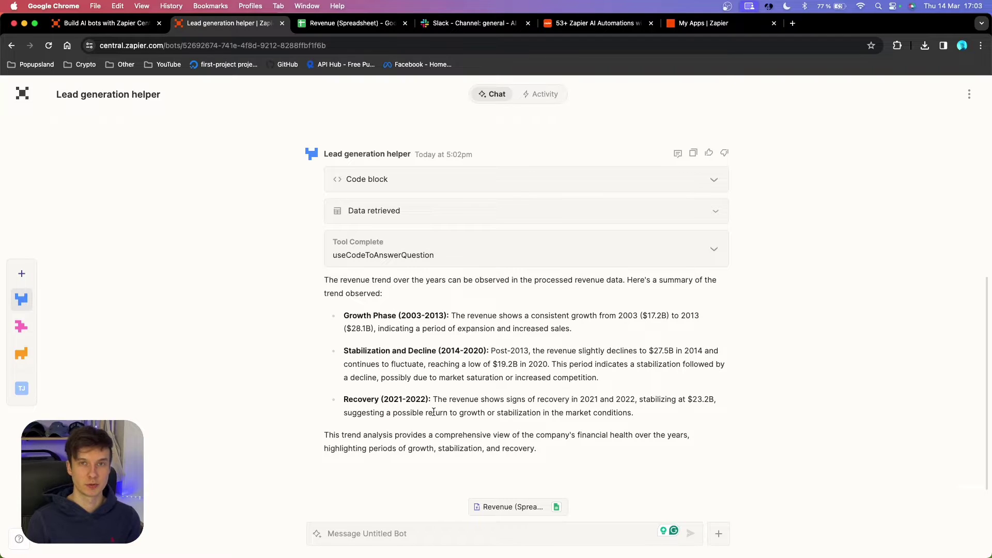
click(544, 512)
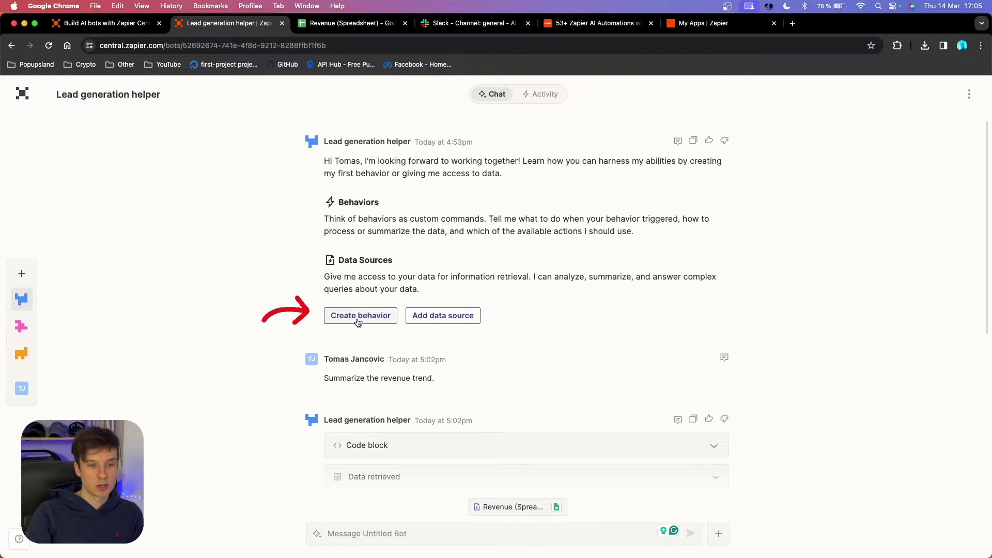
- Create a new behavior, then switch to the Notion '53+ Zapier AI Automations' page
click(380, 322)
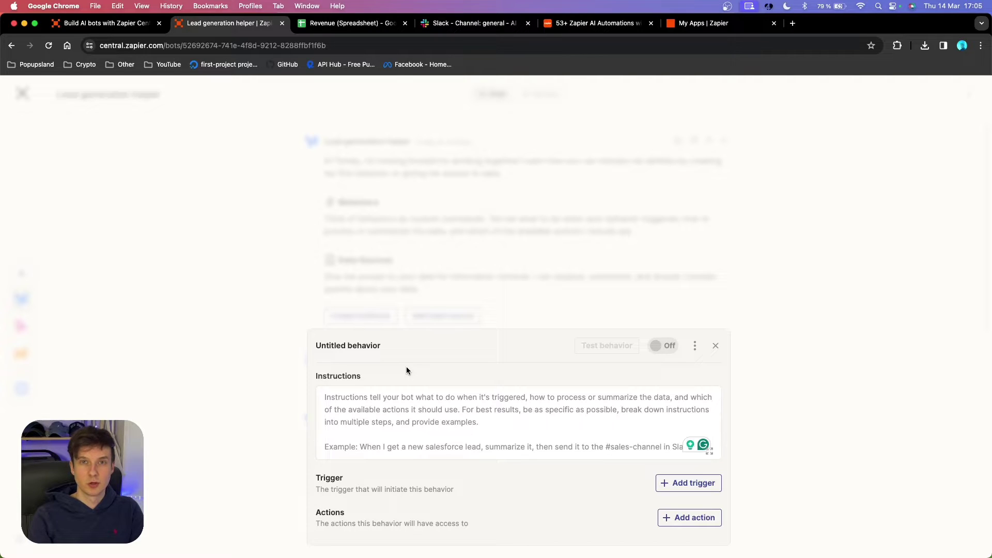
key(super+l)
text(notic)
key(Return)
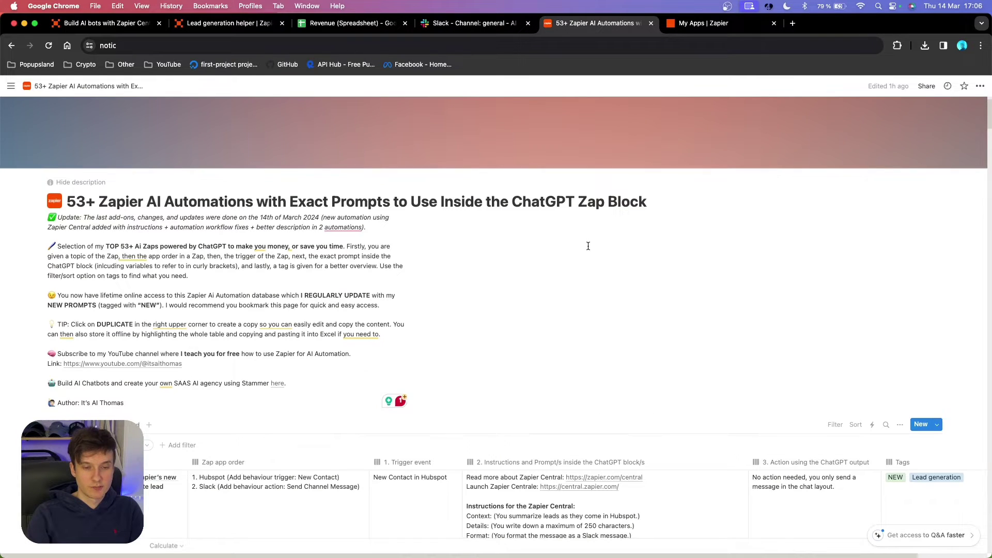
- Select the Context-through-Slack lead-summary instructions in Notion and return to the bot
scroll(589, 246, down, 3)
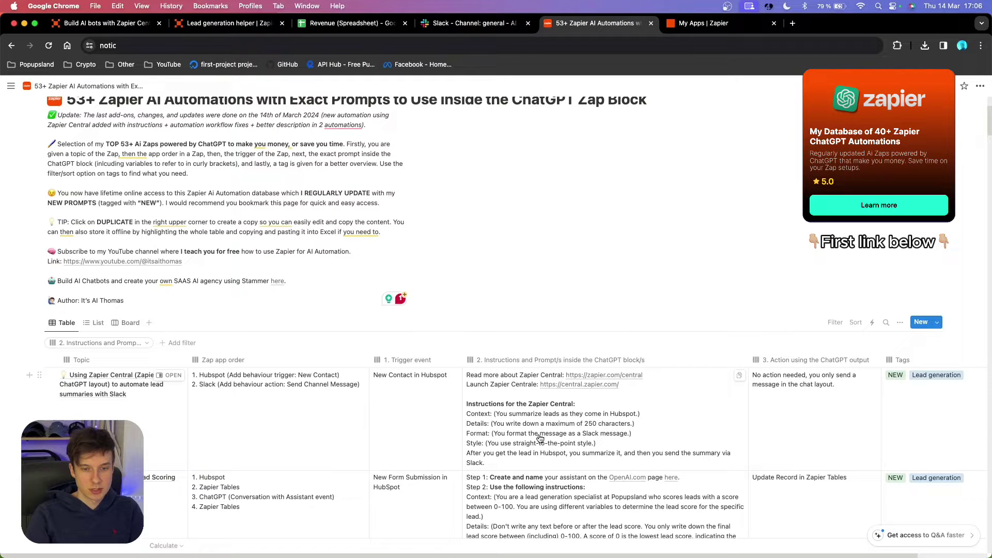
drag(485, 463, 440, 414)
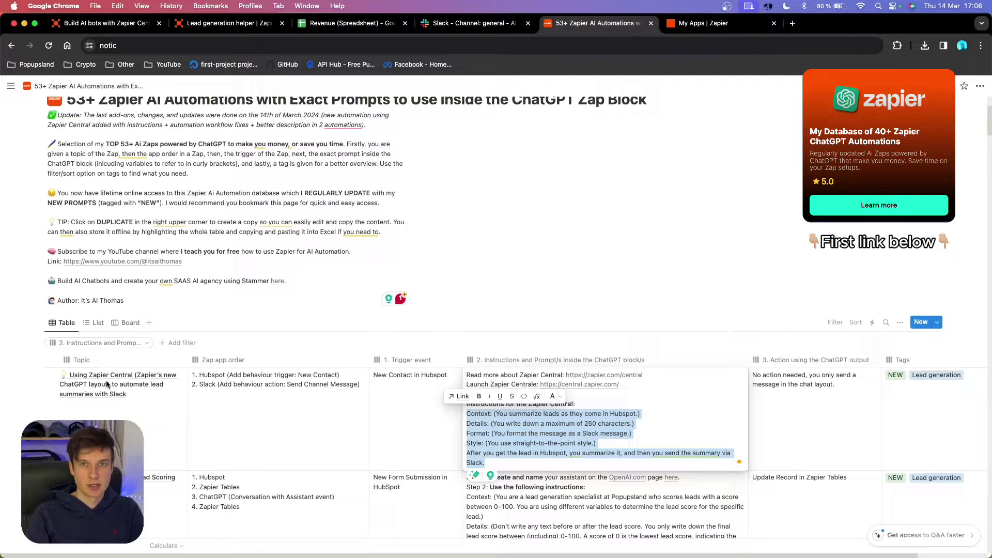
key(super+2)
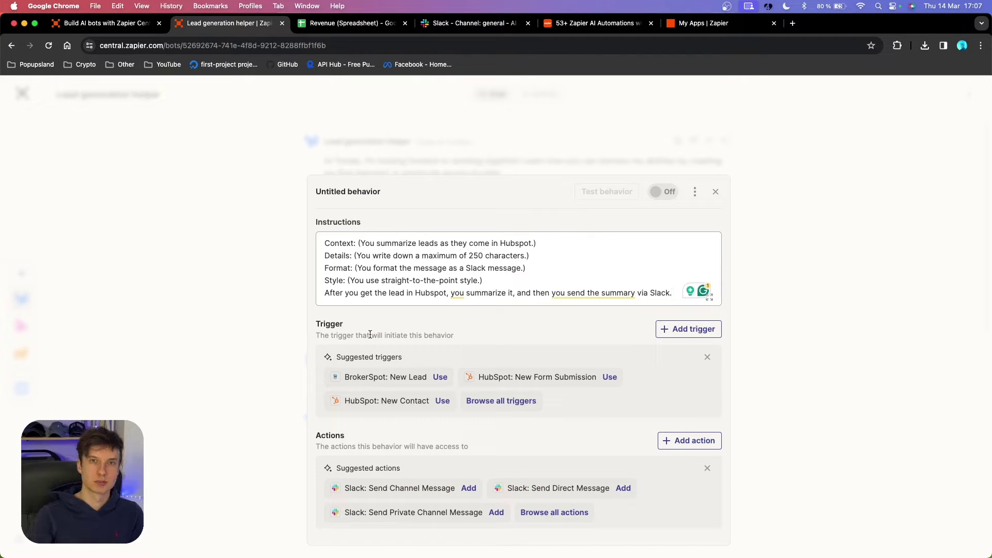
- Retitle 'Untitled behavior' as 'Hubspot to Slack Summaries'
drag(325, 293, 659, 293)
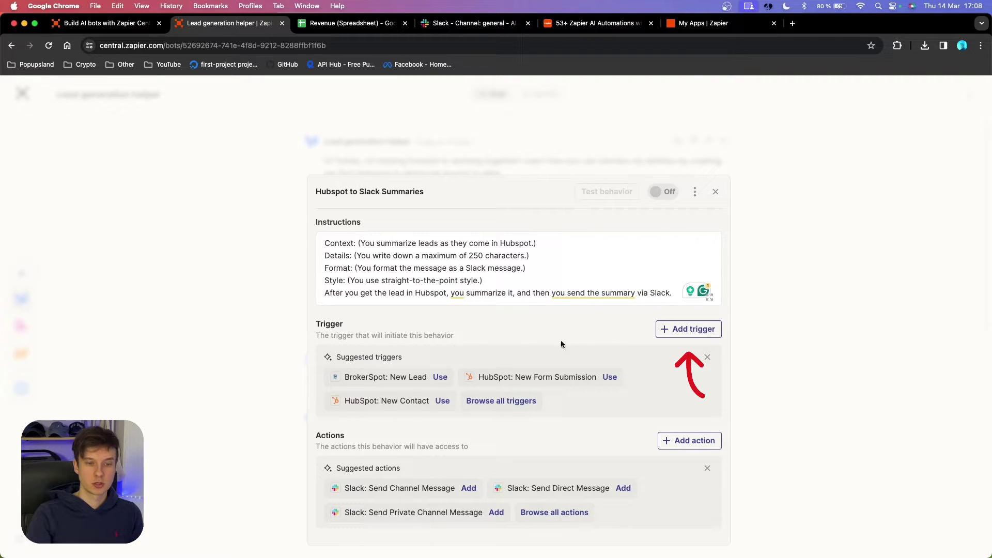
- Add a HubSpot New Contact trigger on the HubSpot Hub connection, with no extra properties
click(692, 331)
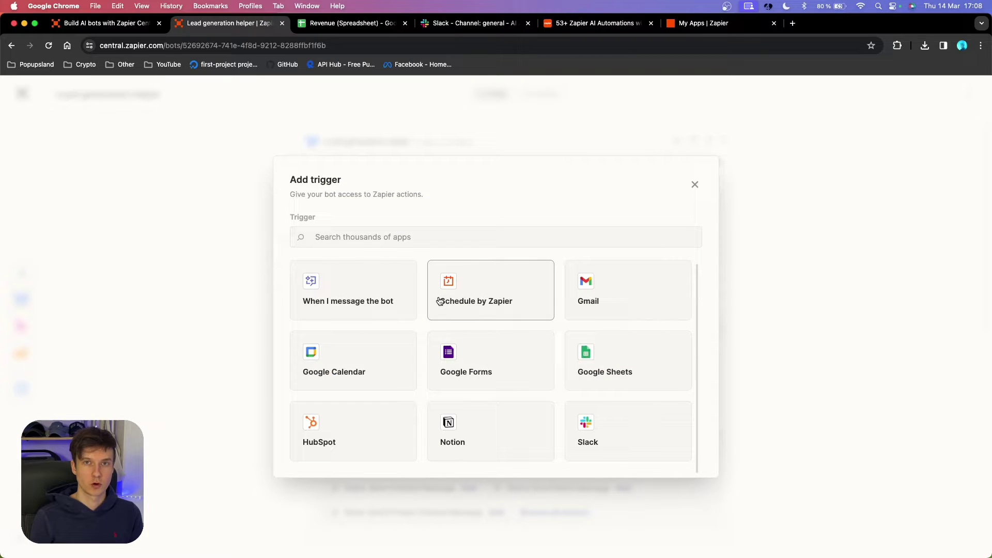
text(asana)
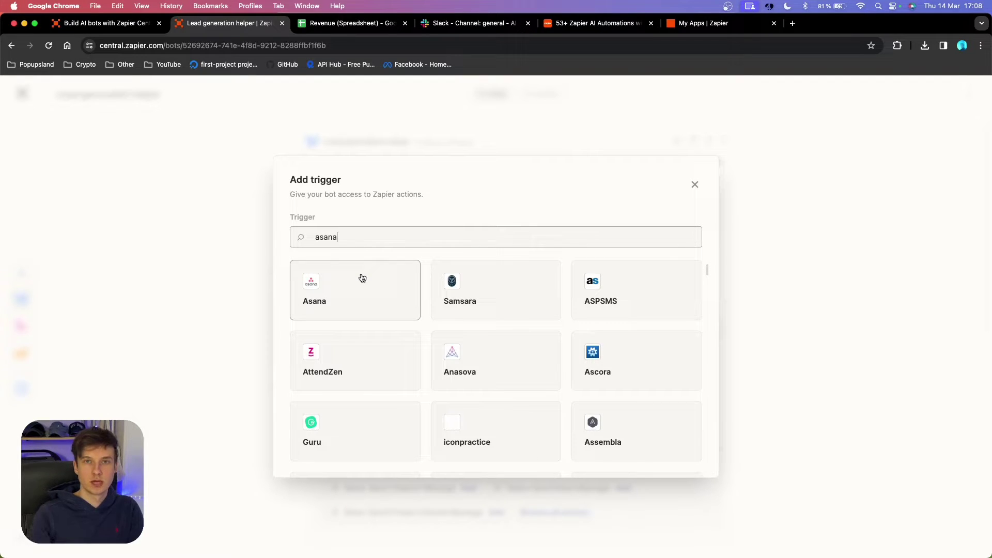
key(BackSpace)
key(BackSpace)
key(BackSpace)
key(BackSpace)
key(BackSpace)
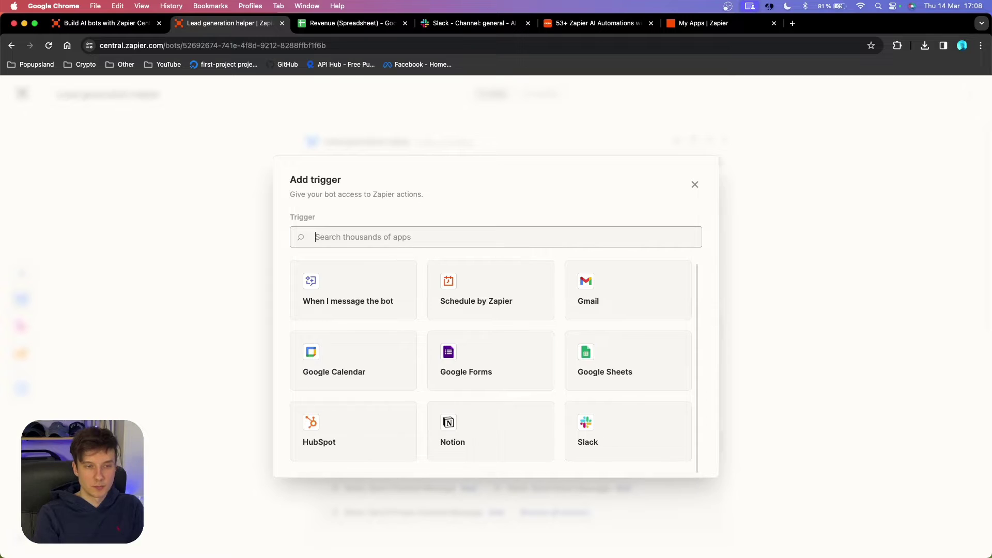
text(hubspot)
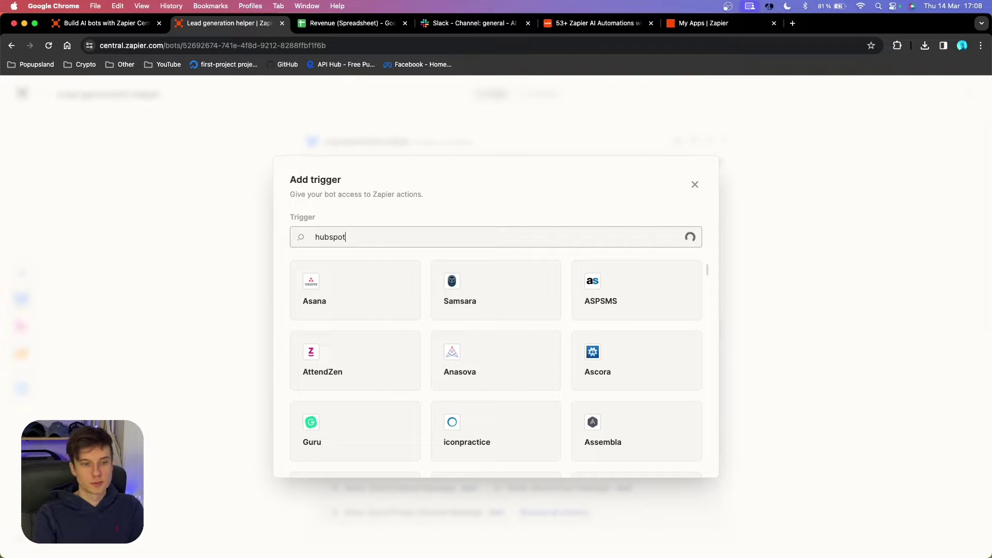
click(360, 296)
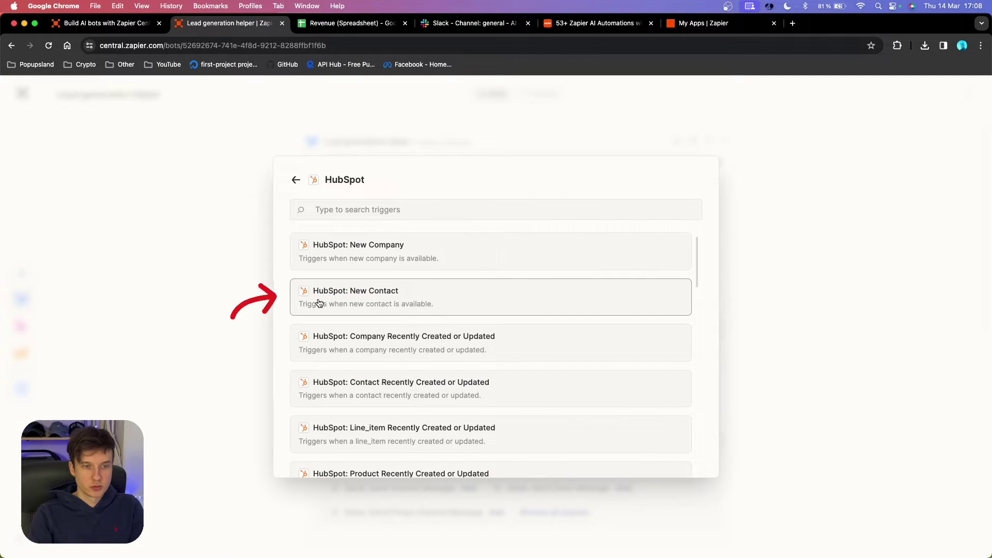
click(382, 301)
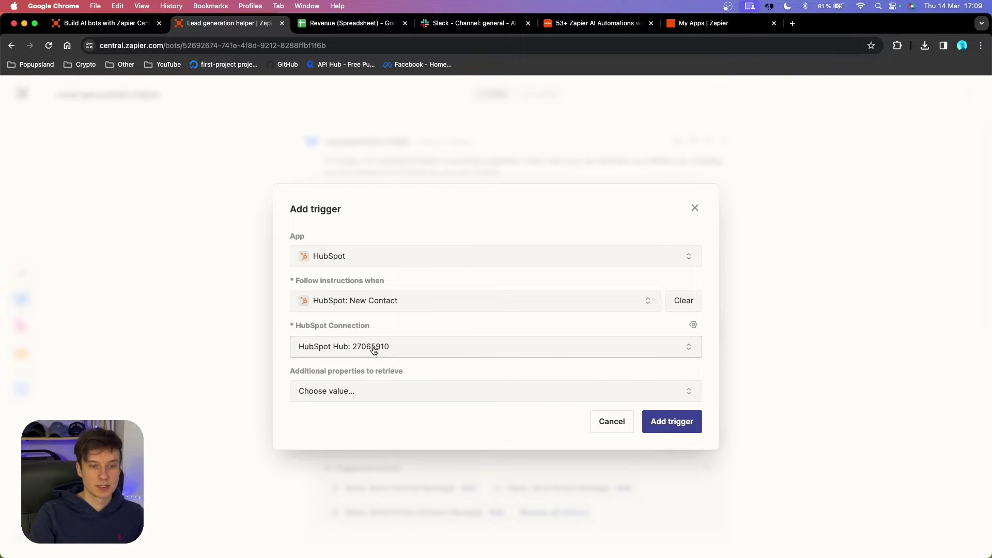
click(474, 393)
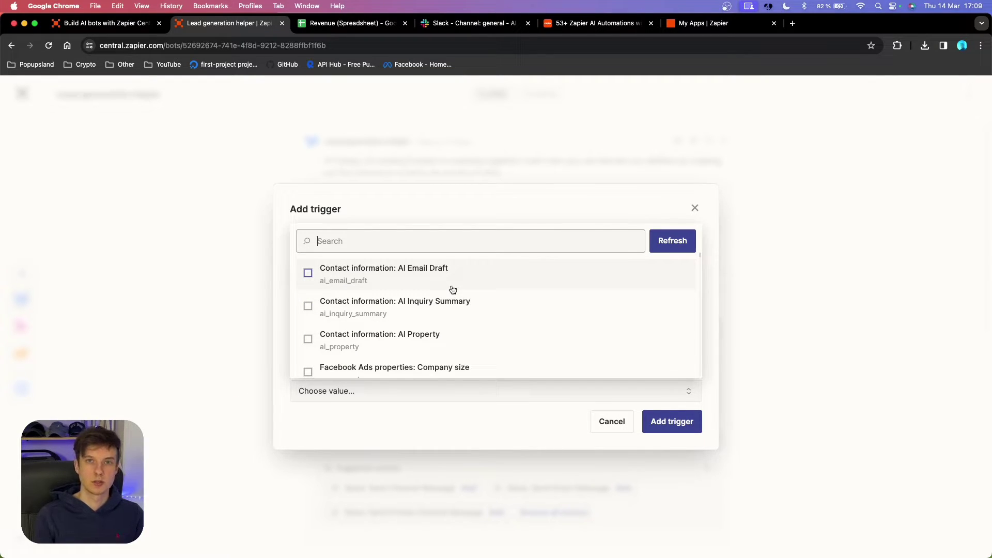
click(521, 387)
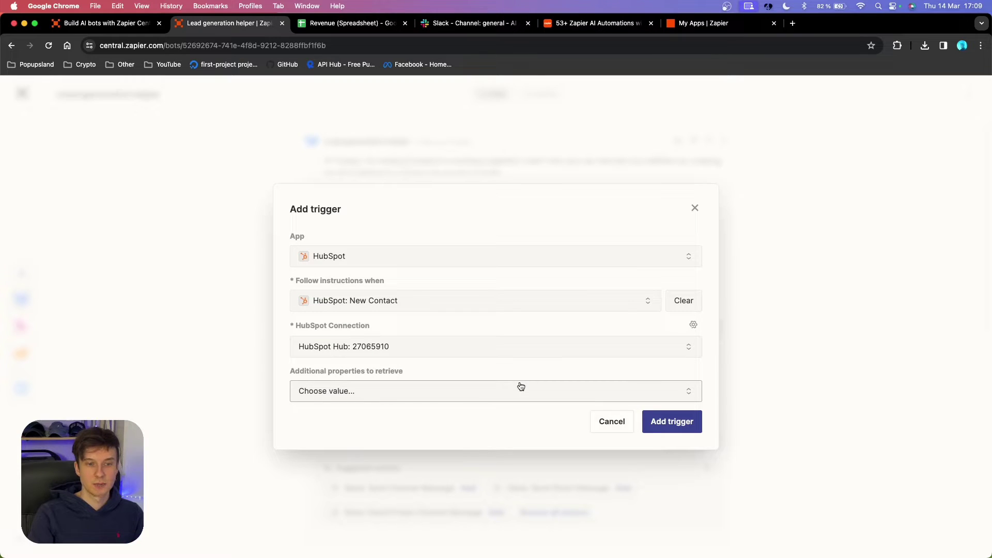
click(680, 420)
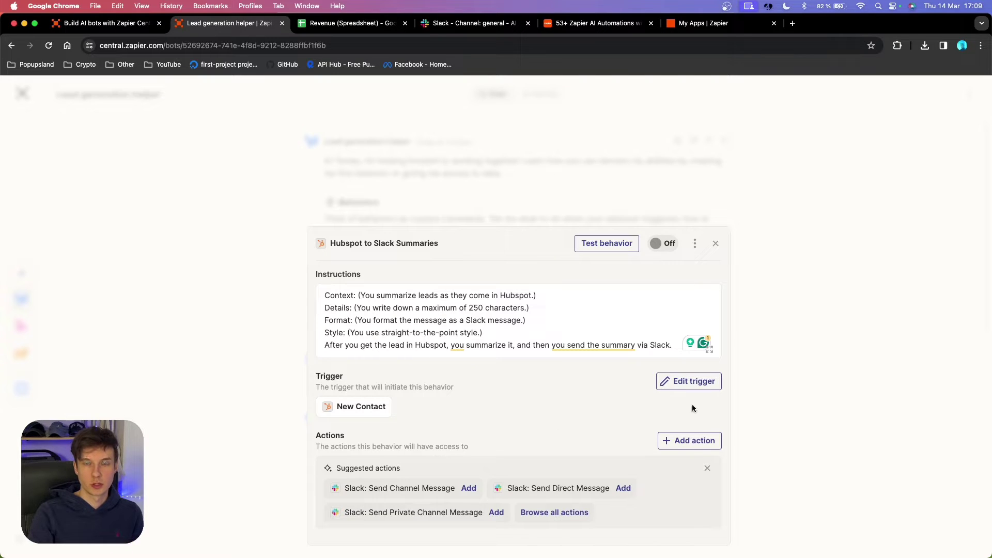
- Add a Slack: Send Channel Message action to the behavior
click(687, 443)
text(slack)
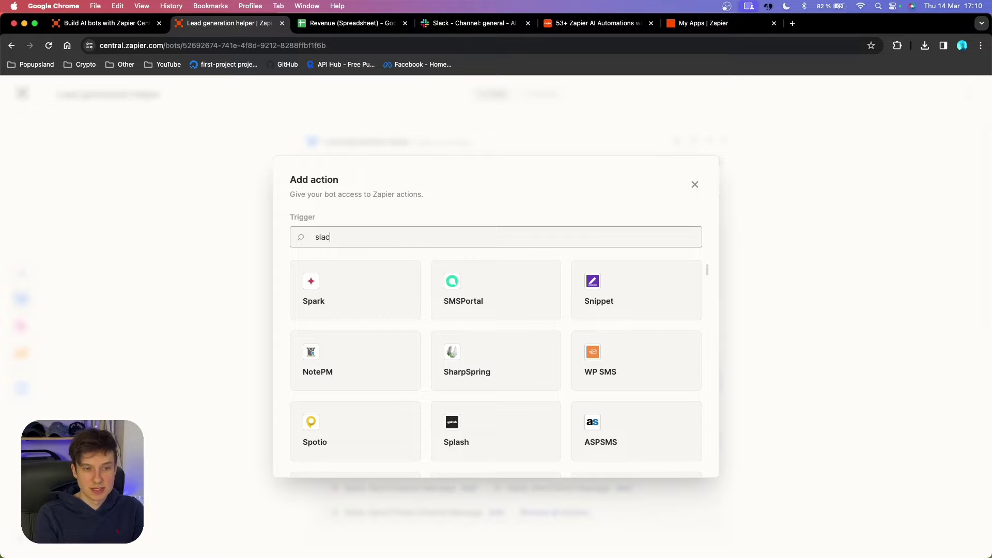
click(336, 294)
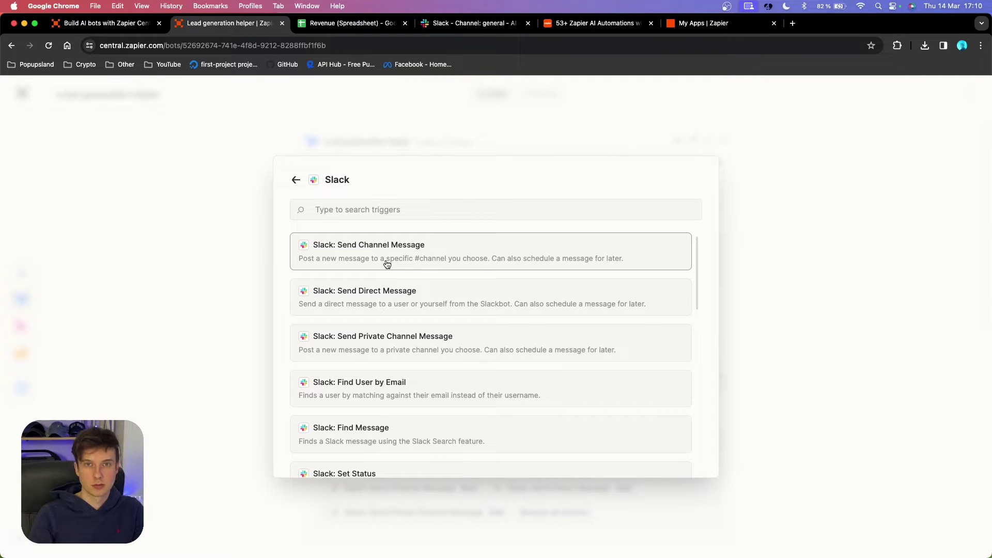
click(390, 258)
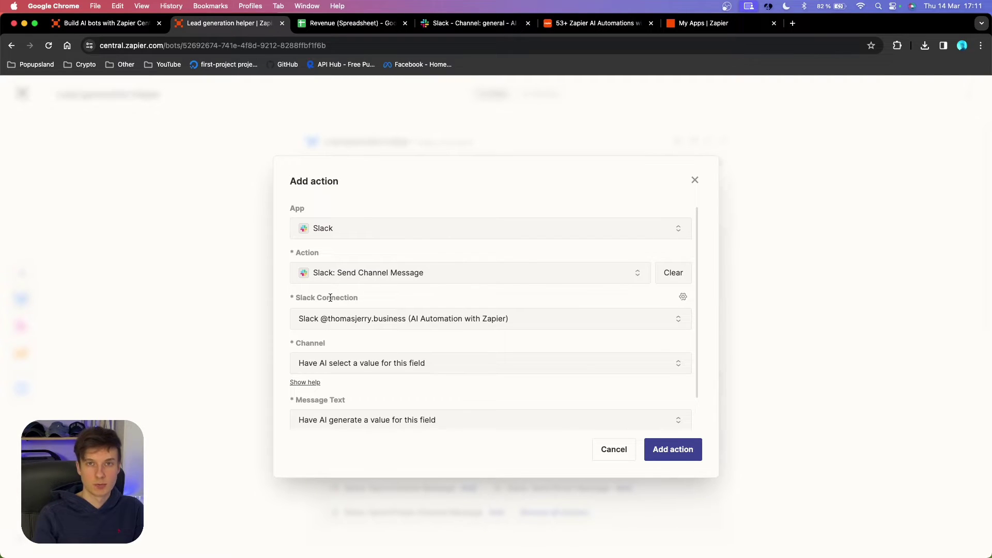
- Fix the Slack action's channel to weekly-reporting, leaving the message text AI-generated
click(450, 365)
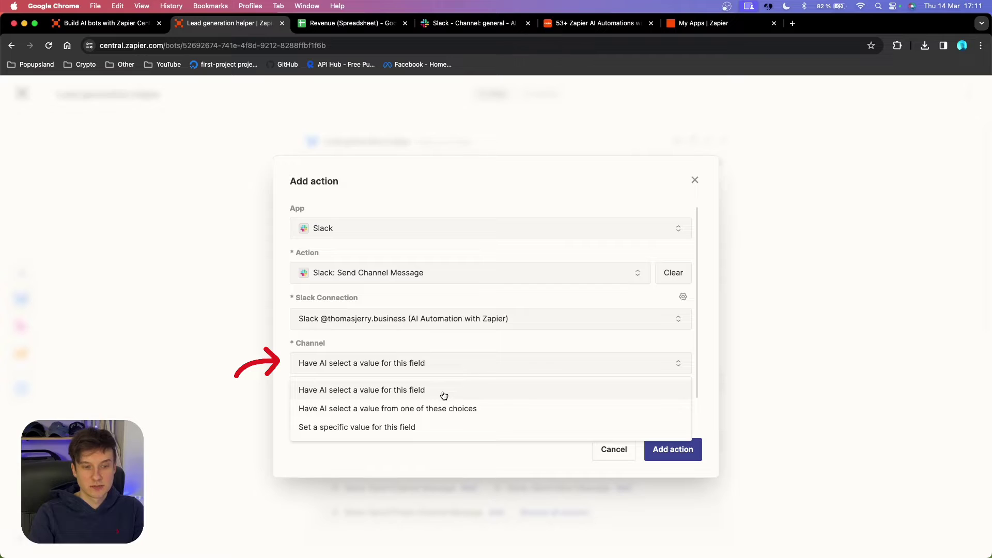
click(393, 363)
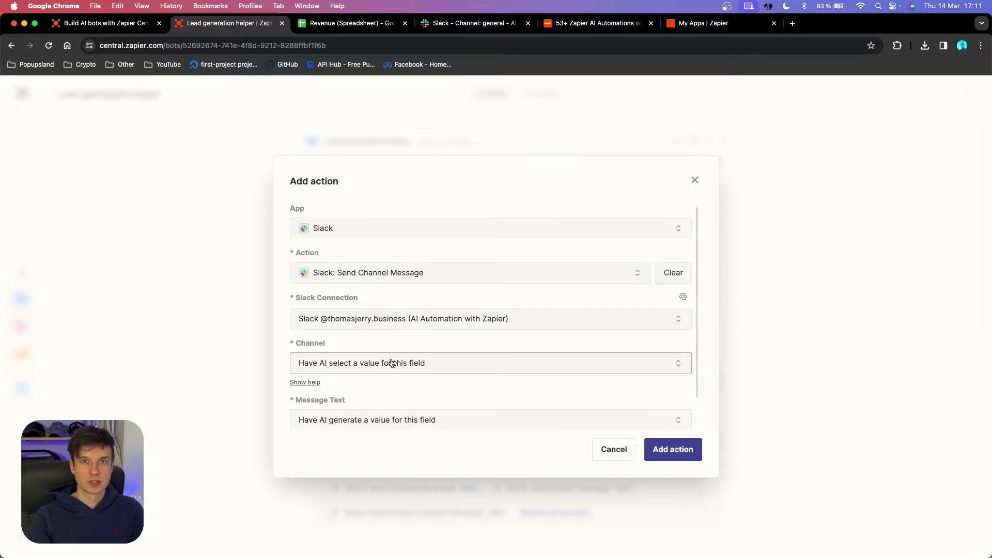
click(343, 365)
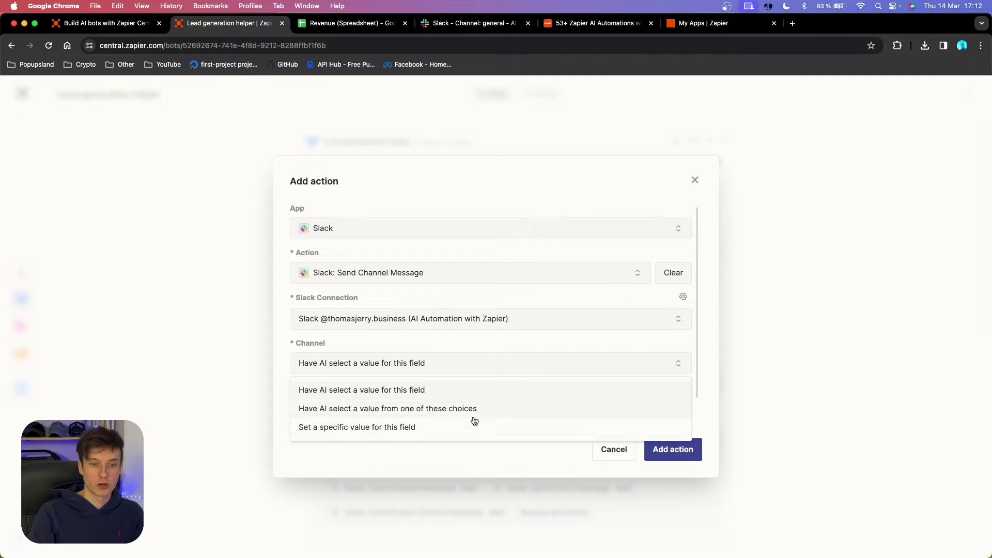
click(400, 428)
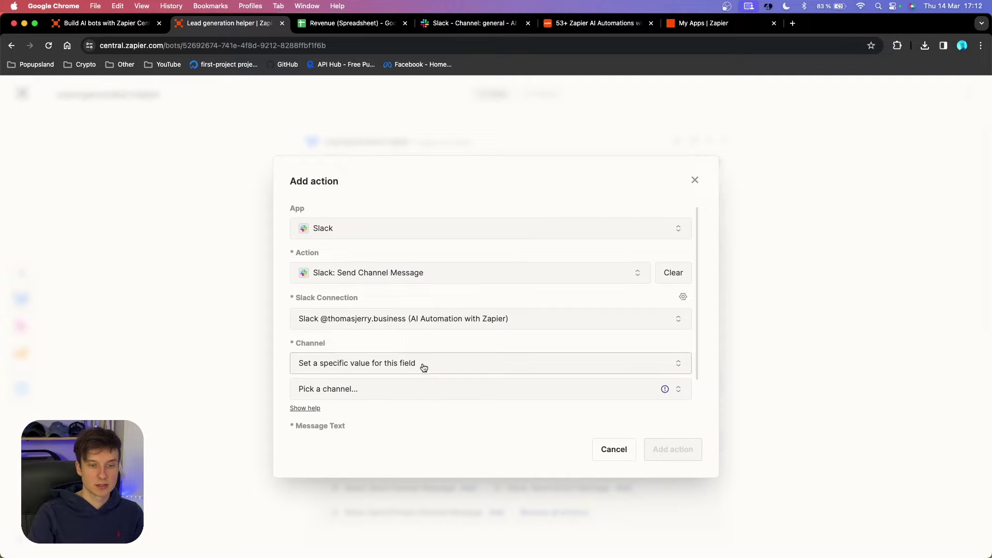
click(402, 386)
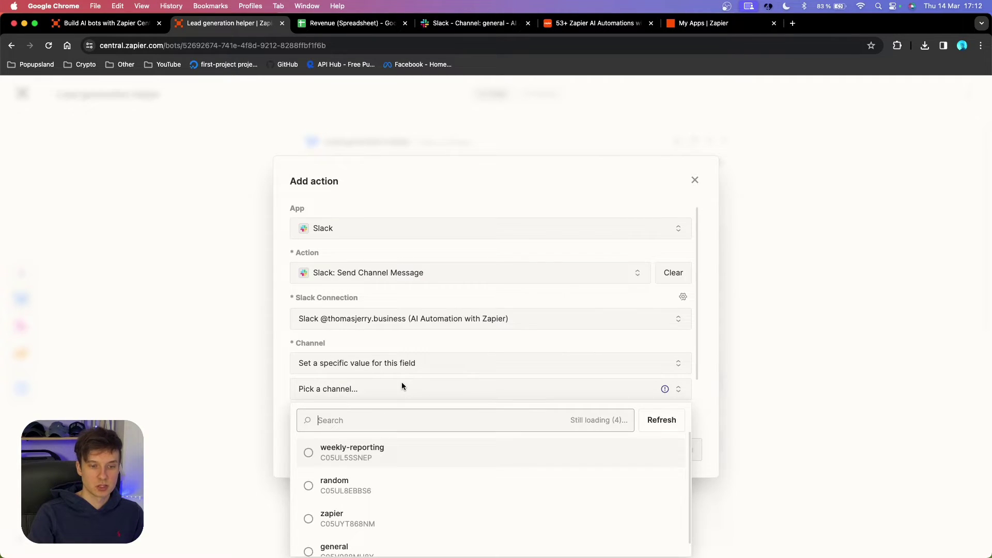
click(381, 452)
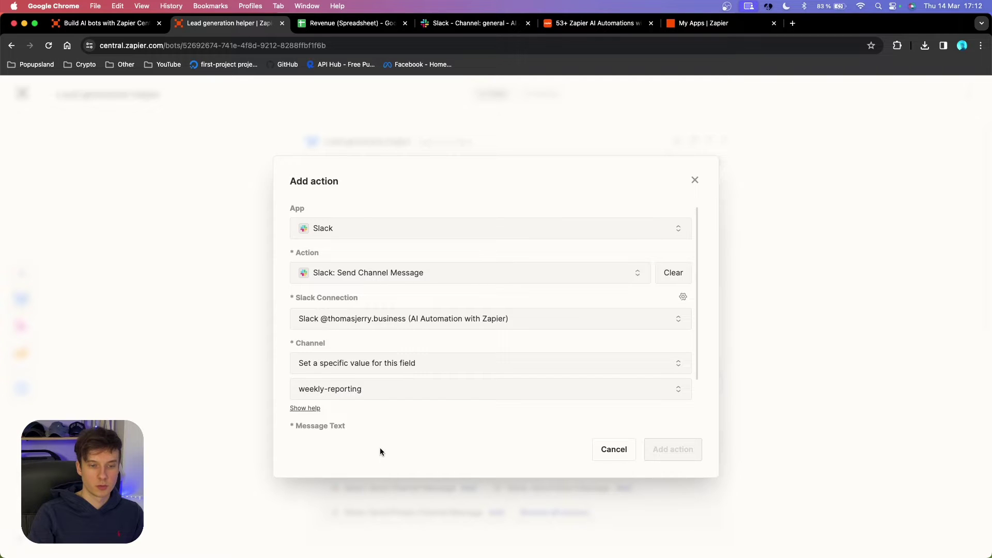
scroll(402, 423, down, 2)
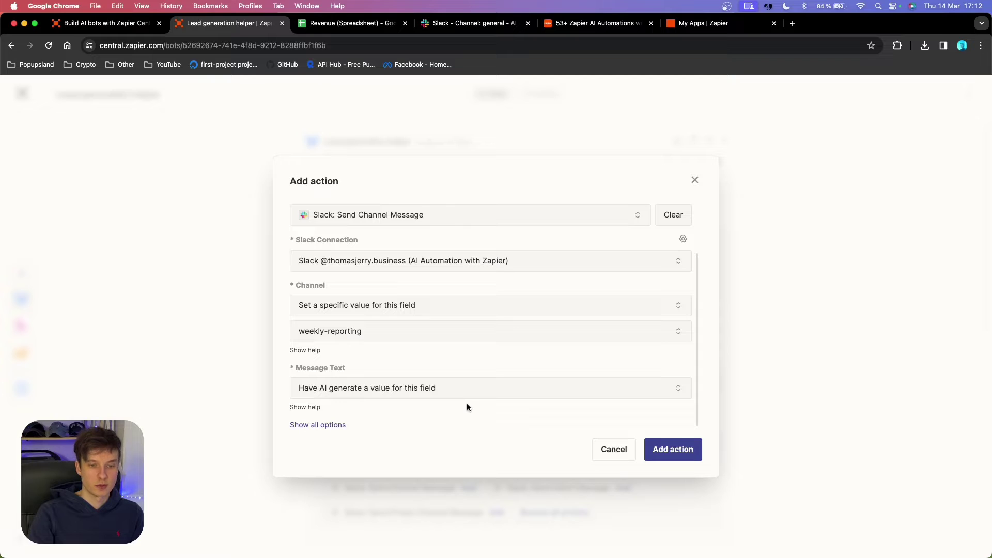
- Review the Slack action's extra fields and save Send Channel Message to Hubspot to Slack Summaries
click(332, 429)
scroll(428, 407, down, 5)
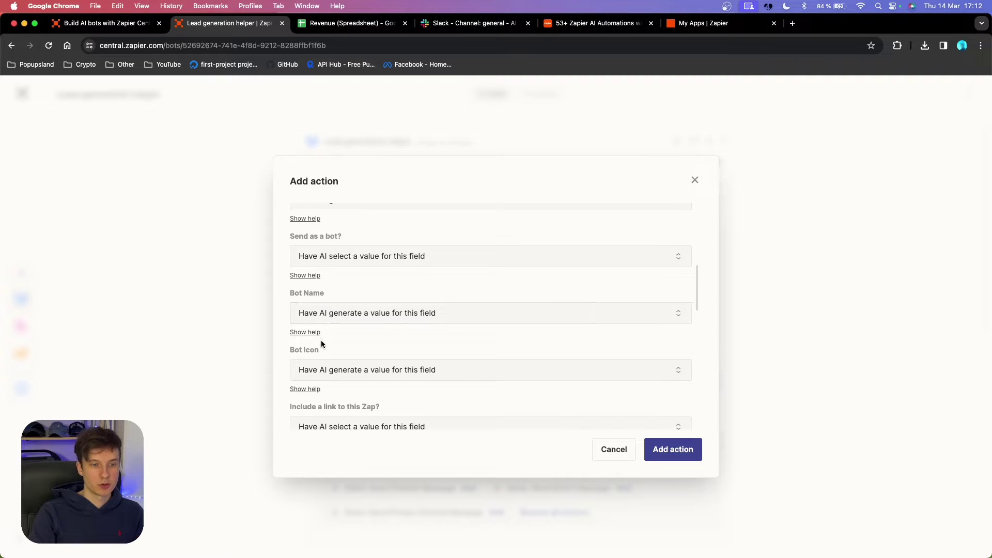
scroll(330, 339, down, 4)
scroll(364, 324, down, 1)
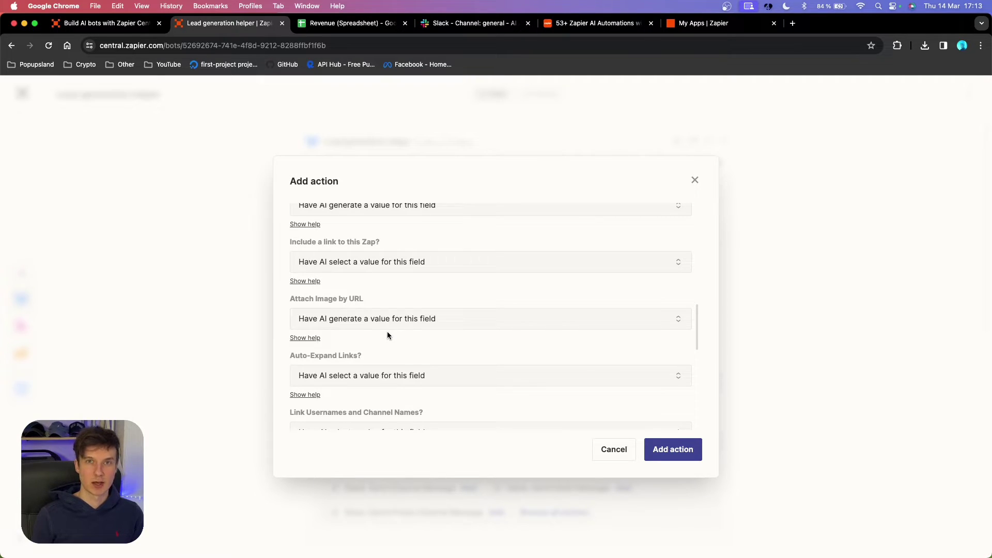
scroll(387, 331, down, 10)
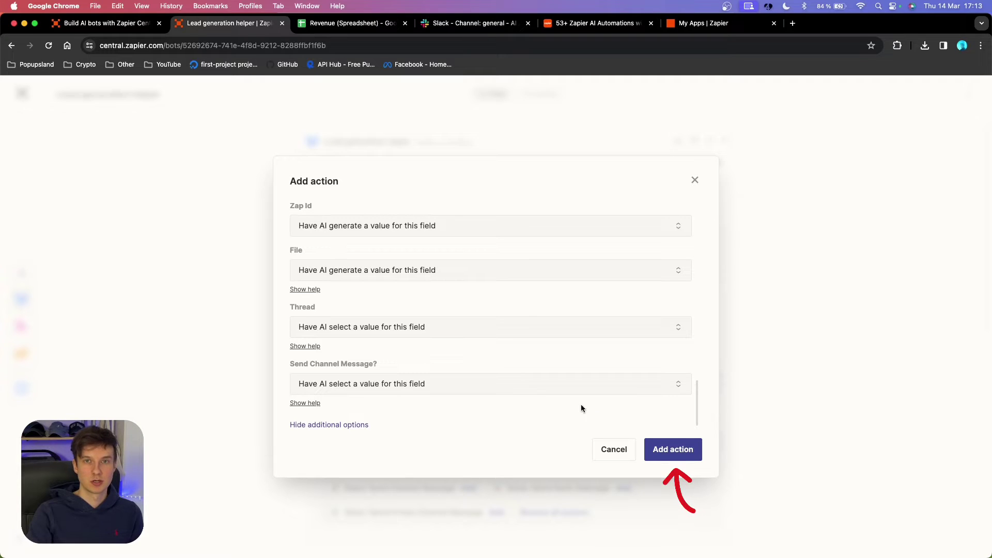
click(663, 455)
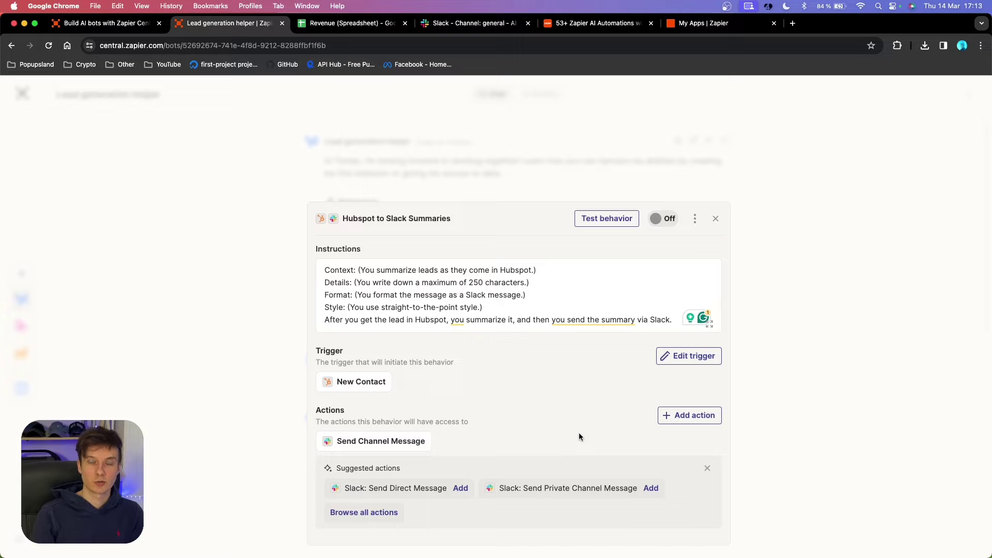
- Test the behavior and inspect the trigger's test contact data, such as test_firstname
click(613, 226)
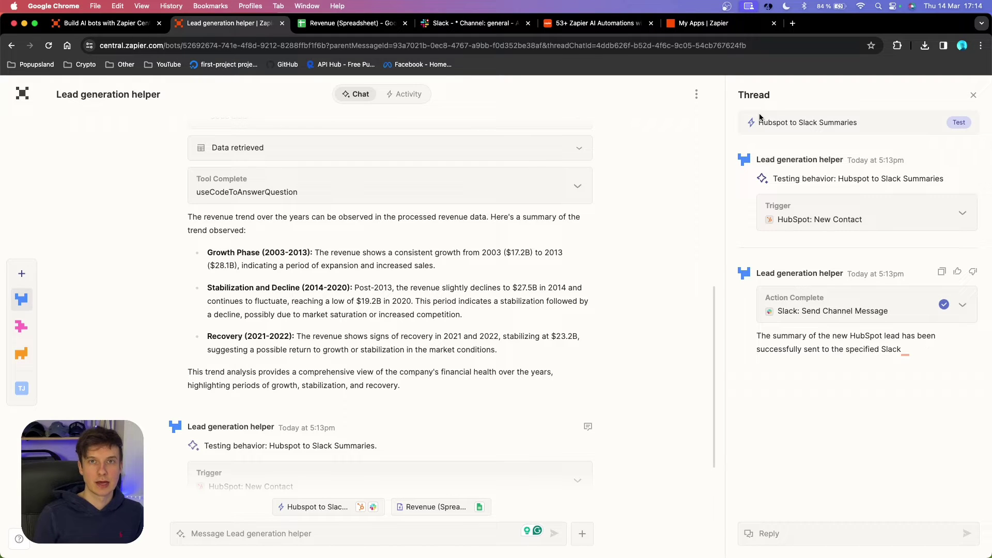
click(775, 226)
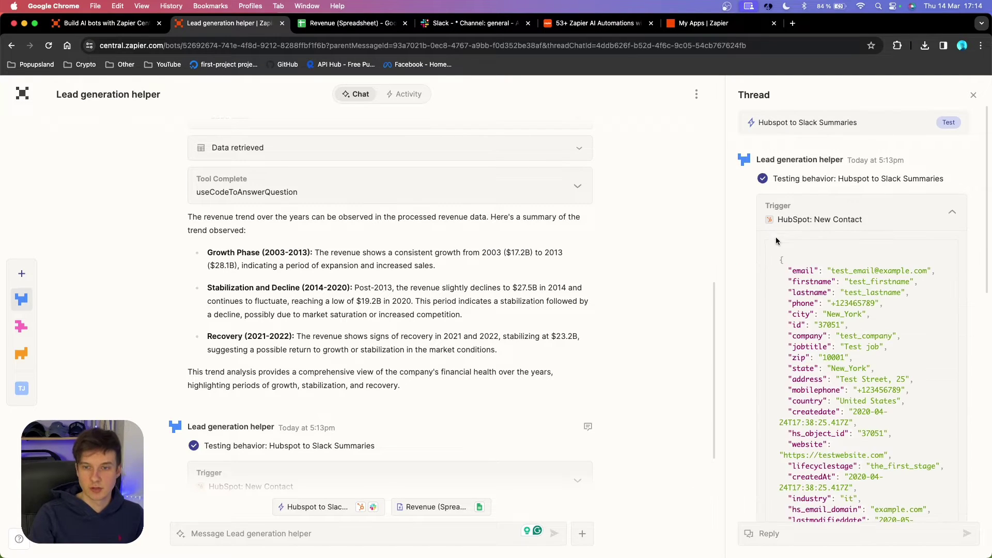
scroll(844, 222, down, 3)
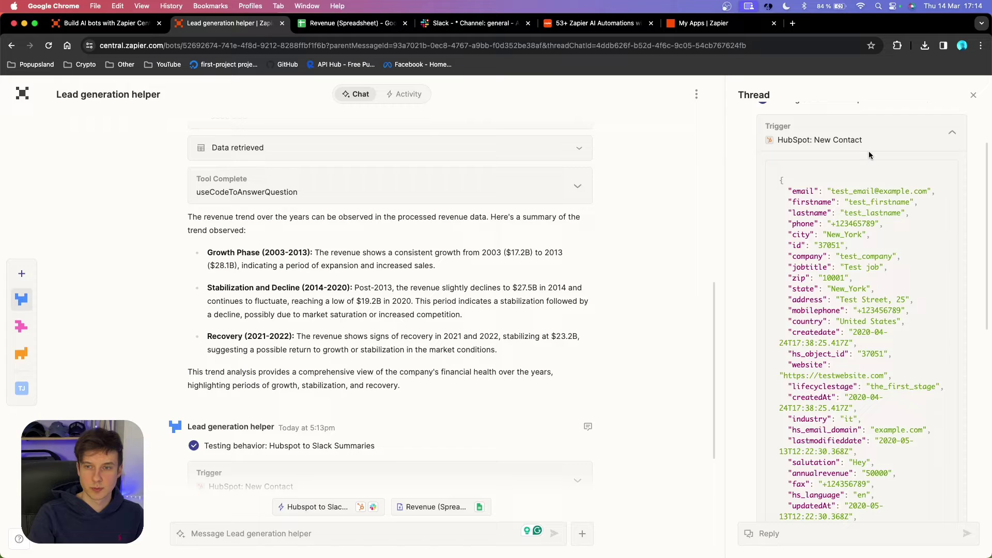
double_click(899, 202)
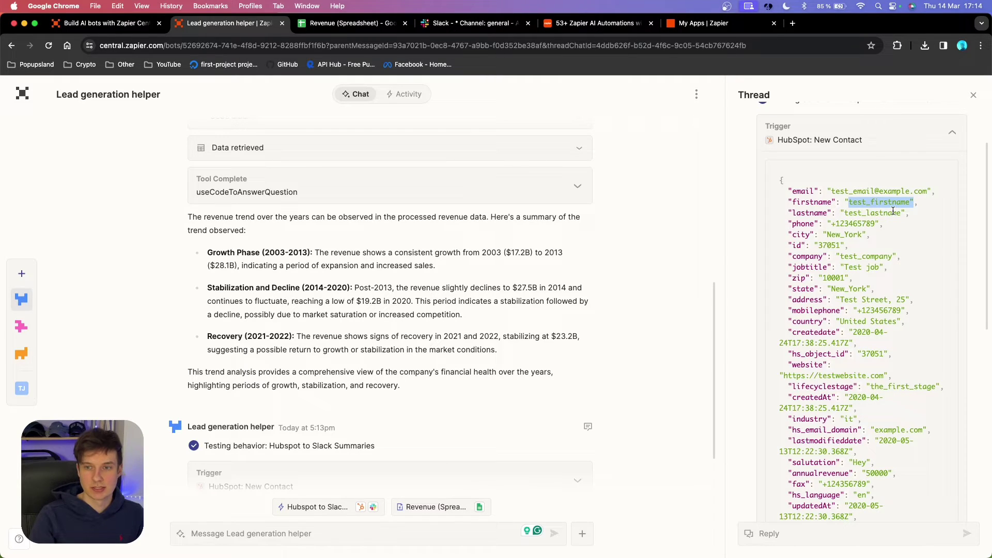
click(893, 212)
- Review the Slack action's instructions and the lead summary it sent
click(952, 132)
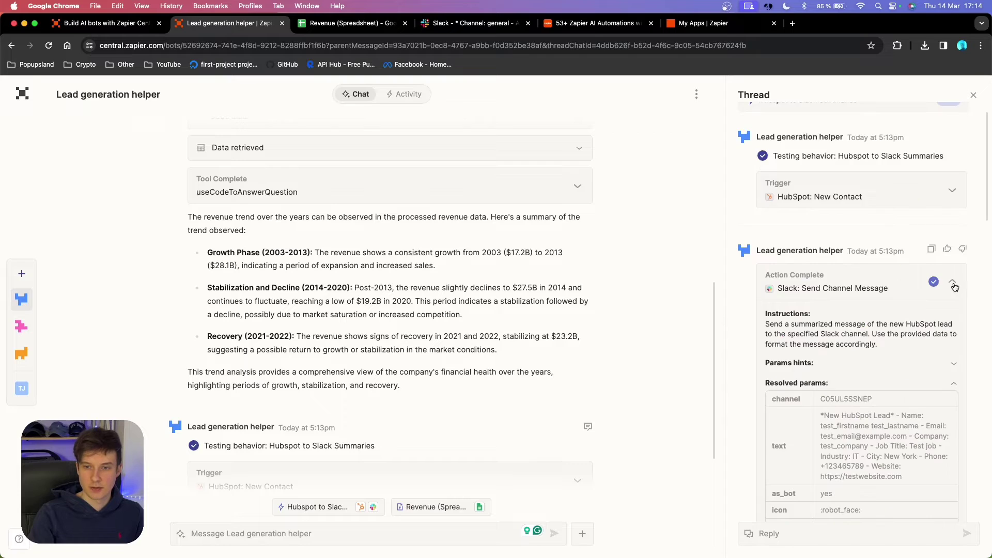
scroll(954, 289, down, 3)
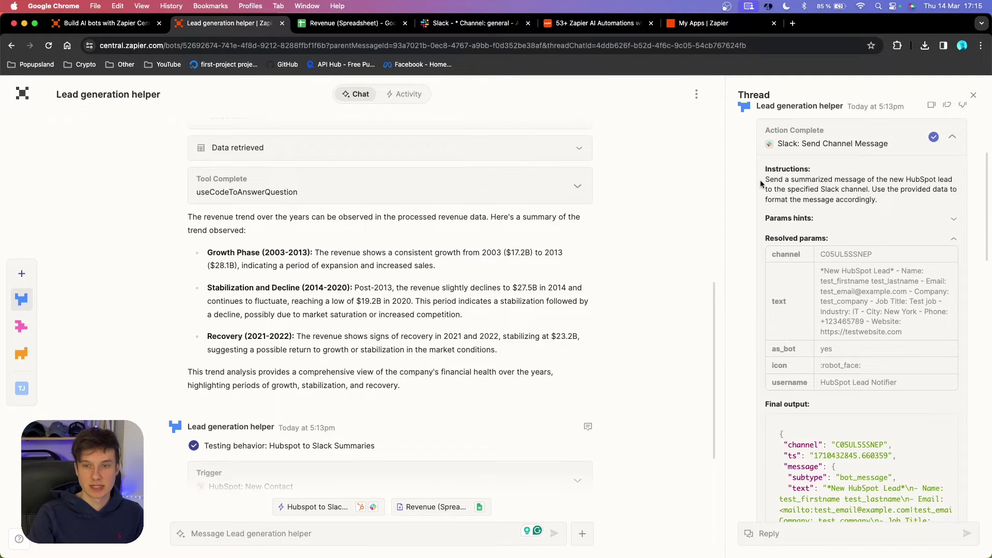
drag(766, 179, 878, 202)
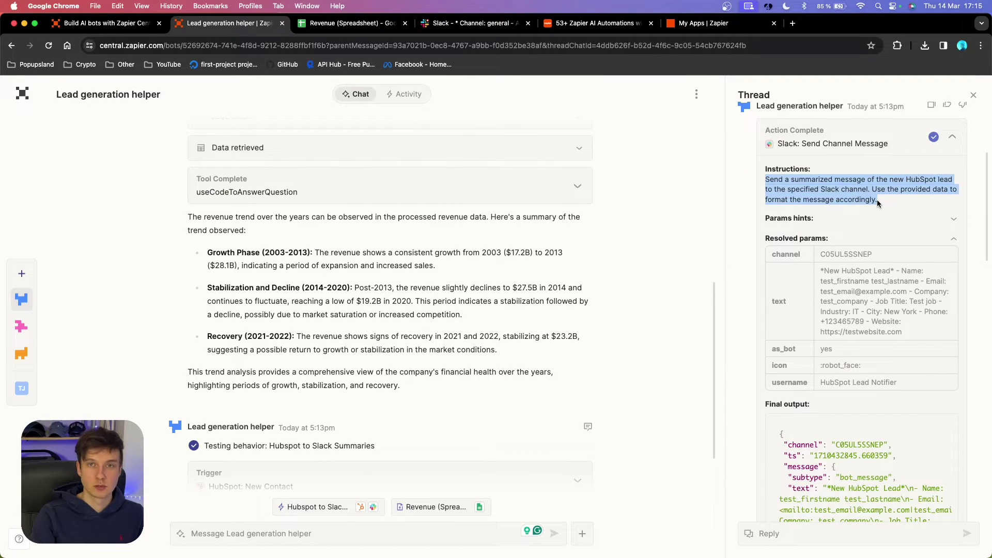
scroll(824, 274, down, 1)
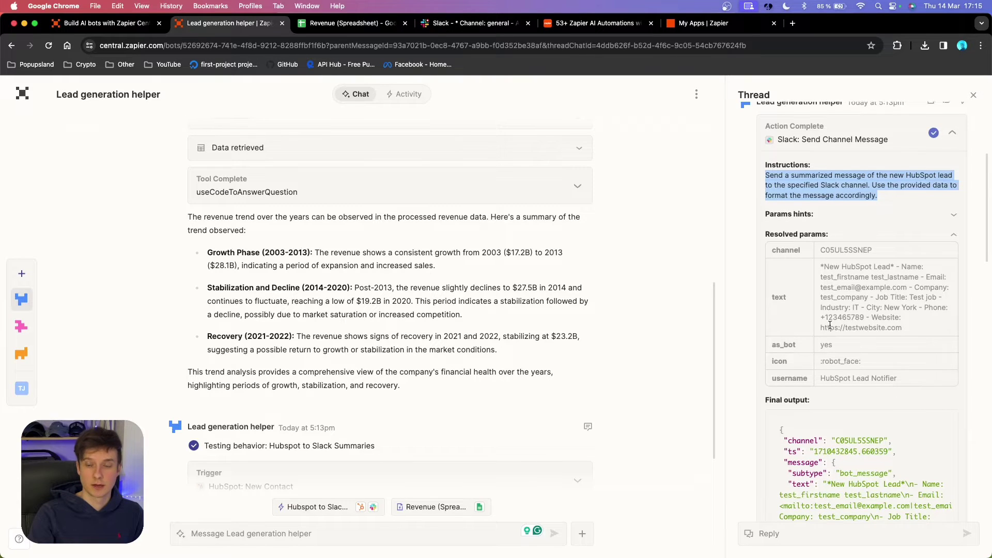
scroll(824, 295, down, 5)
scroll(827, 310, down, 10)
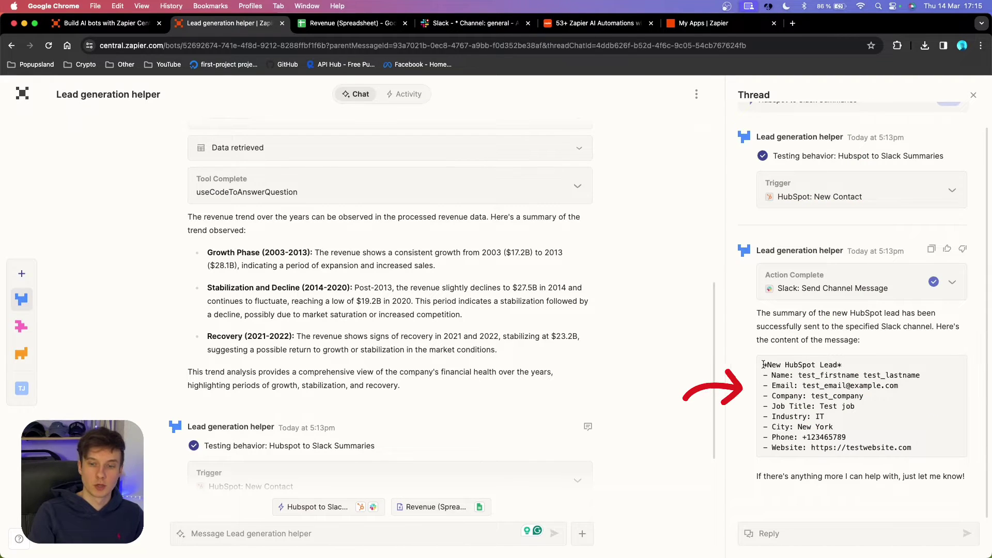
drag(764, 364, 924, 448)
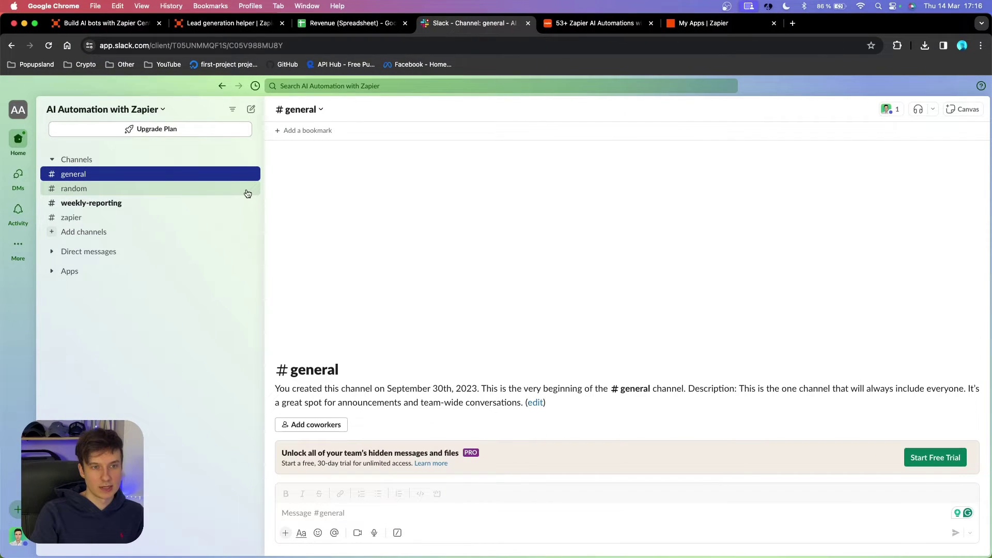
- Confirm the HubSpot Lead Notifier post in Slack's weekly-reporting channel, then return to the bot
click(148, 206)
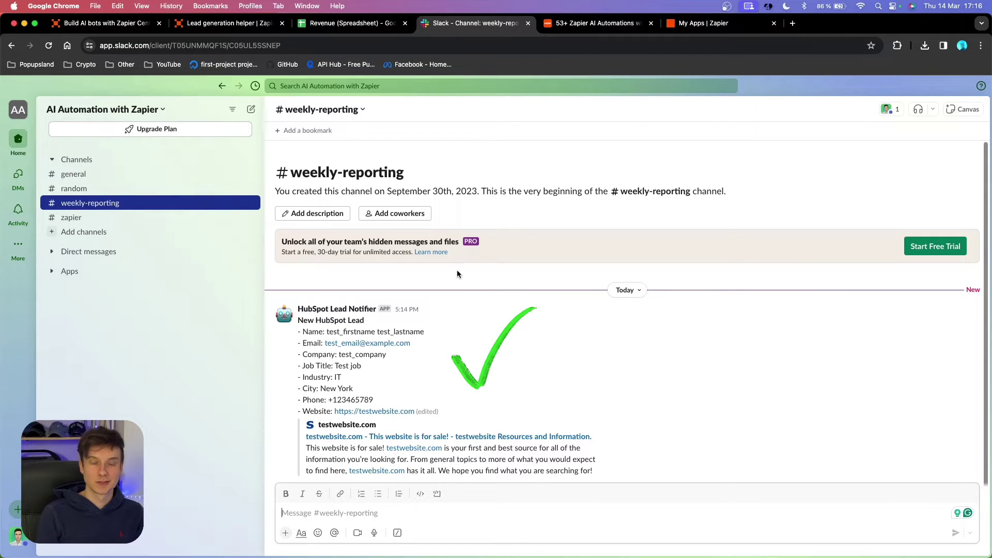
click(315, 311)
click(316, 317)
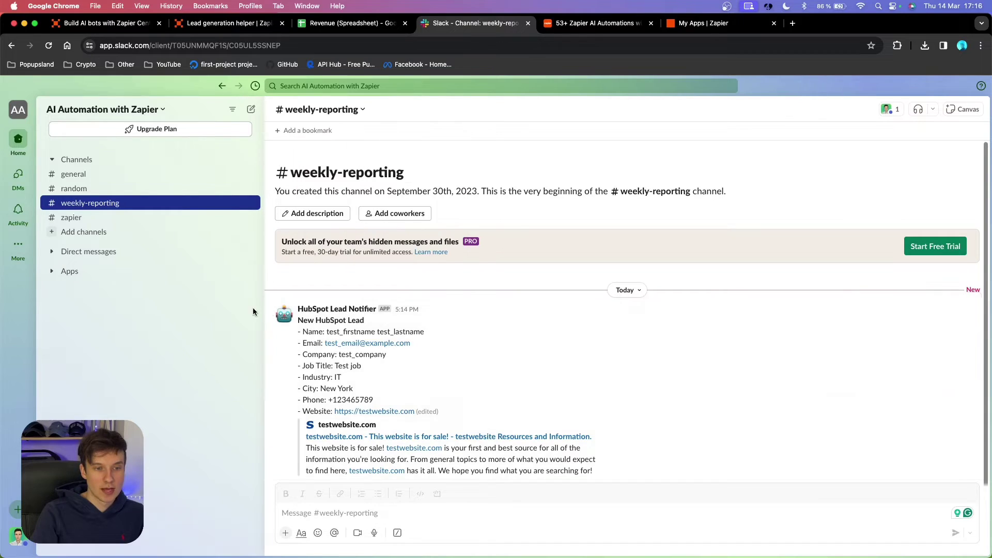
click(284, 320)
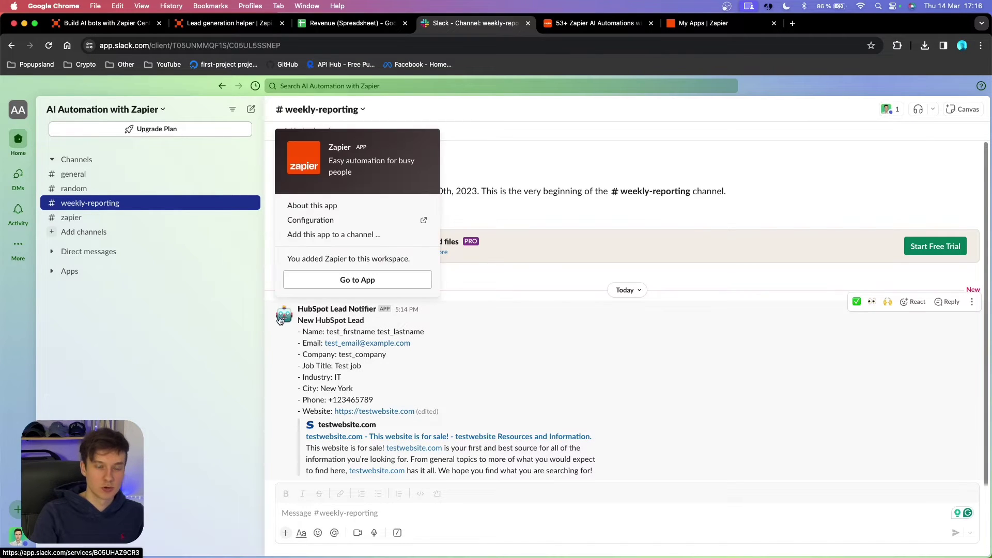
click(326, 316)
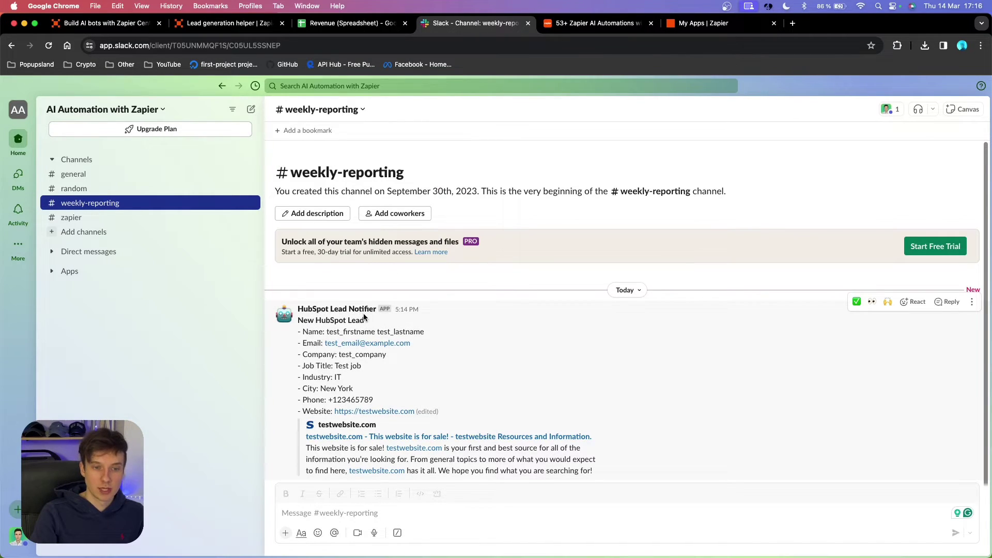
click(302, 317)
click(301, 317)
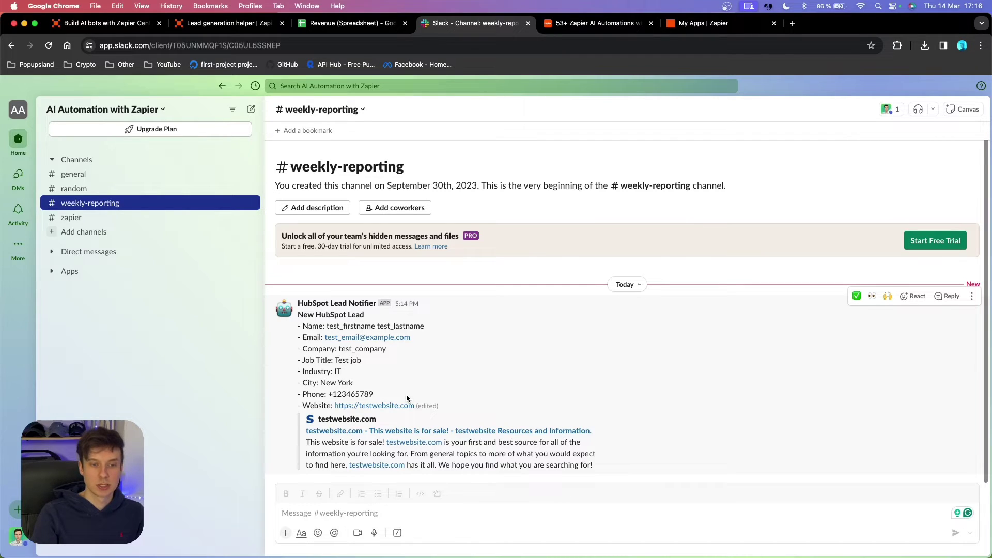
click(227, 22)
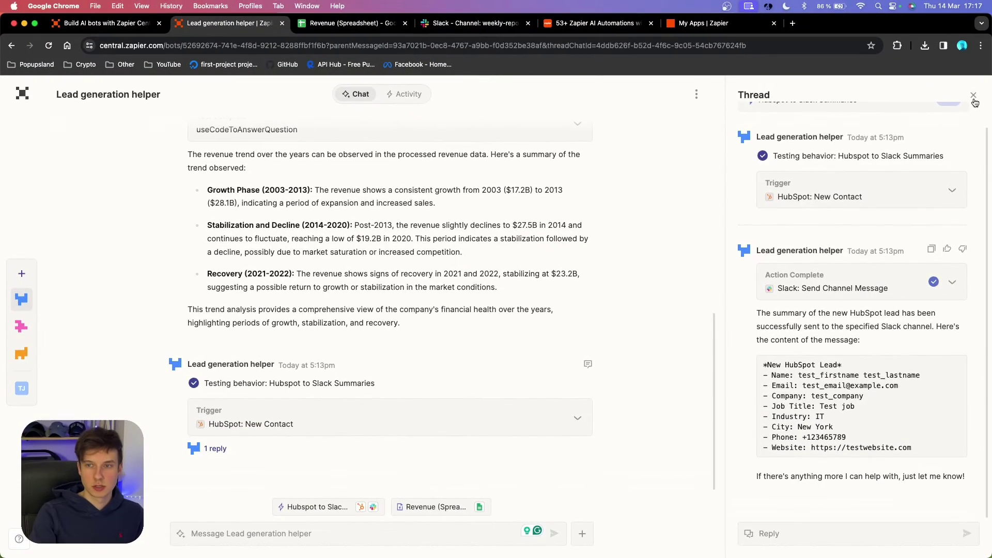
- Review the HubSpot New Contact and Slack Send Channel Message steps in the bot's Activity log
click(975, 98)
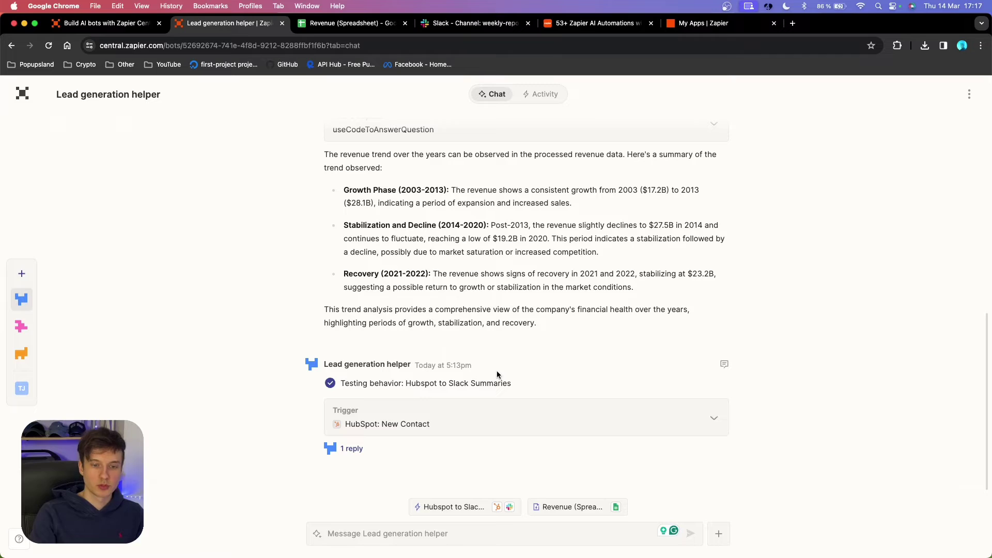
scroll(498, 375, up, 15)
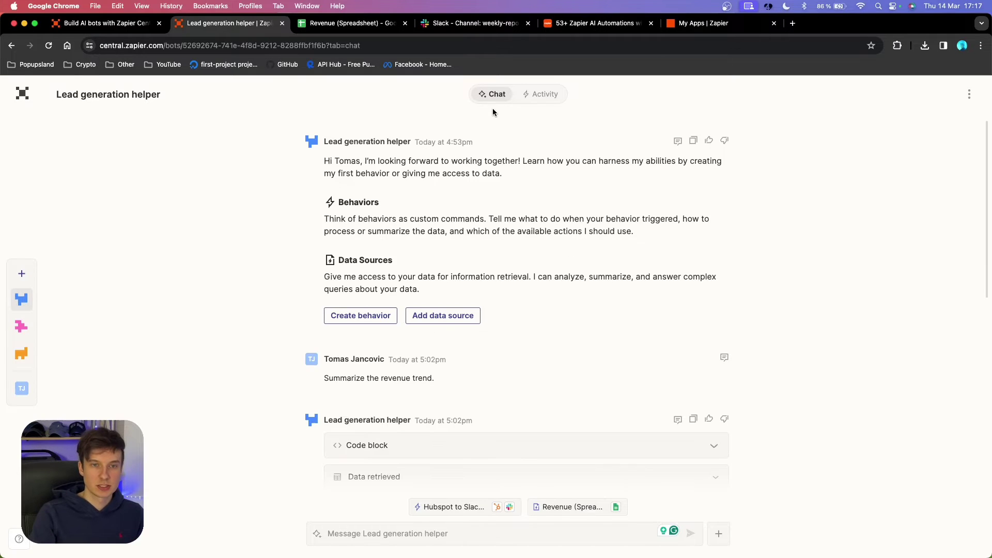
scroll(498, 295, down, 15)
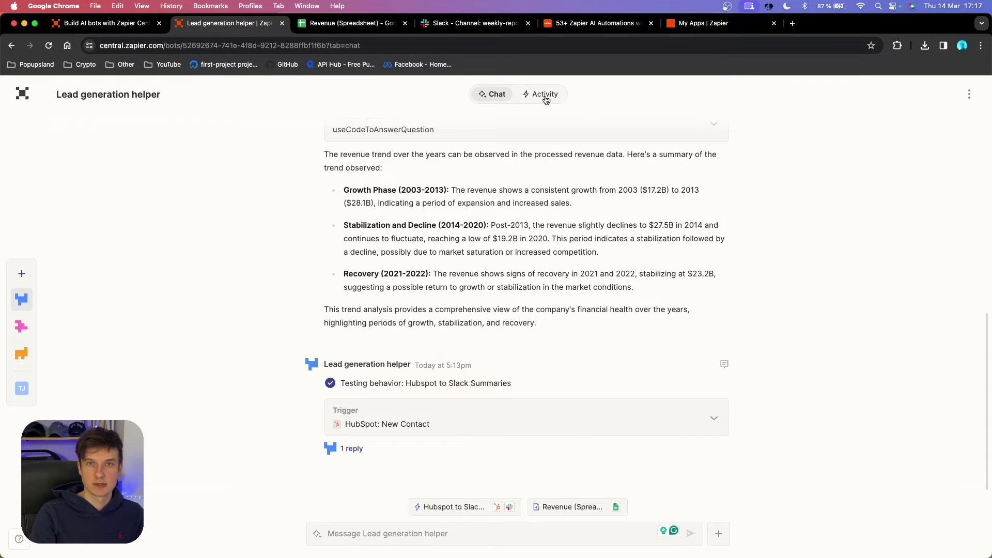
click(547, 98)
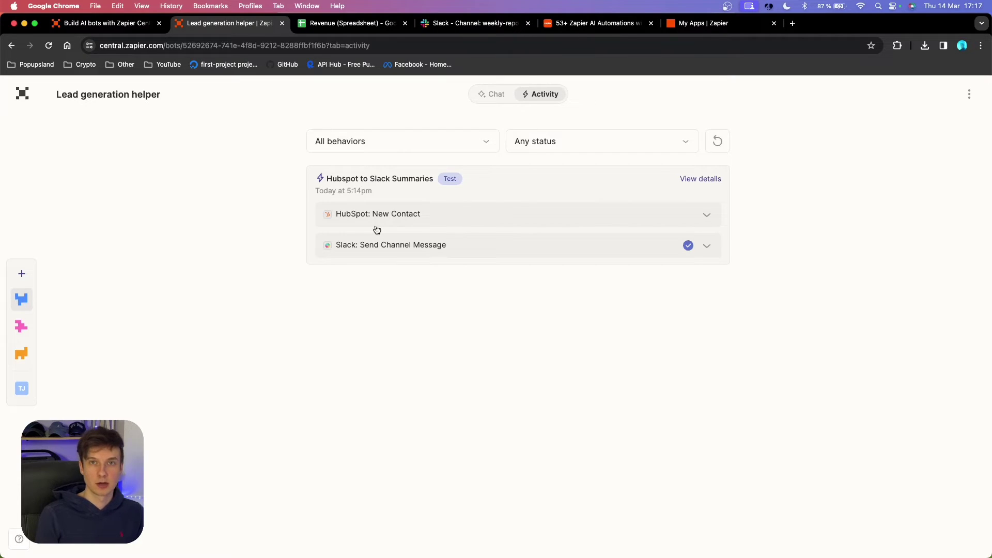
click(526, 215)
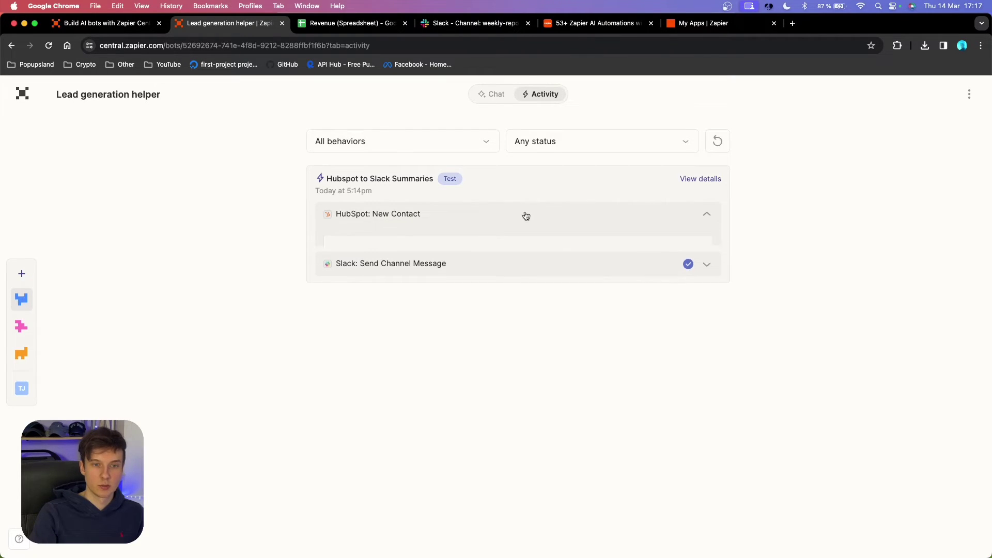
scroll(493, 393, down, 5)
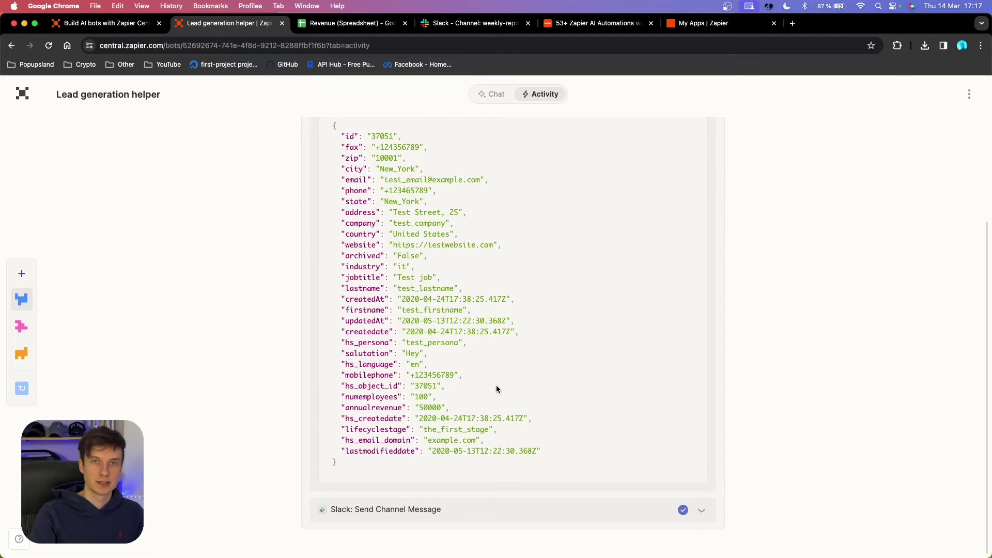
click(430, 206)
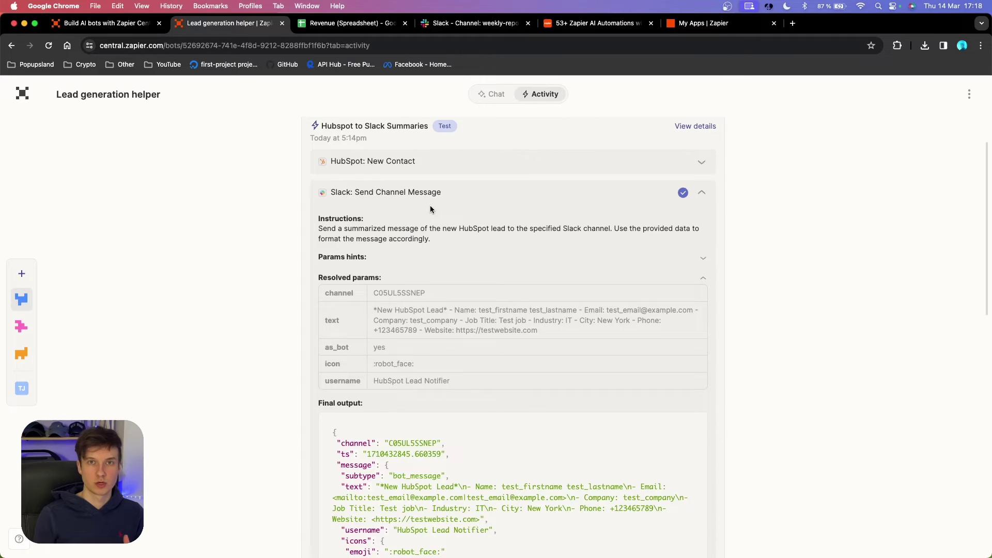
click(430, 206)
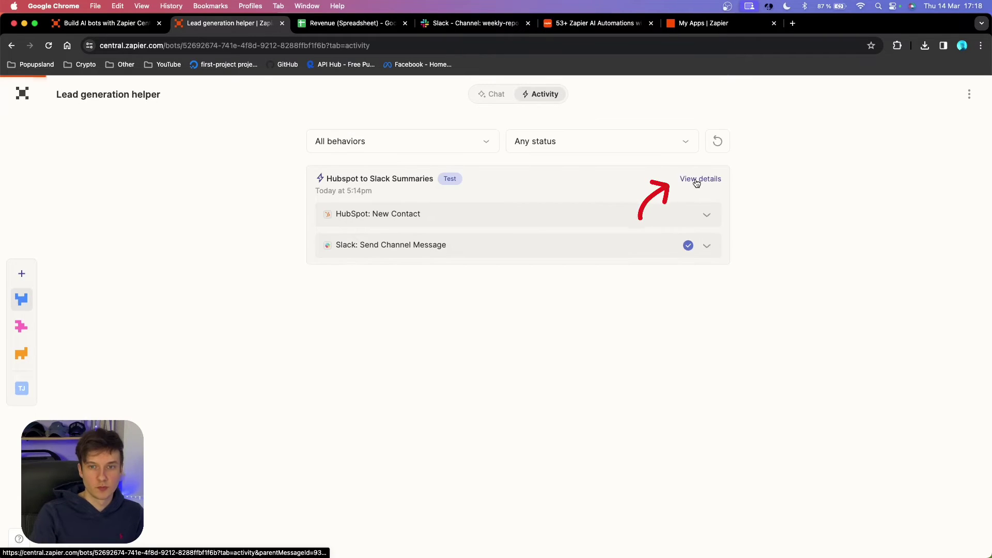
click(696, 179)
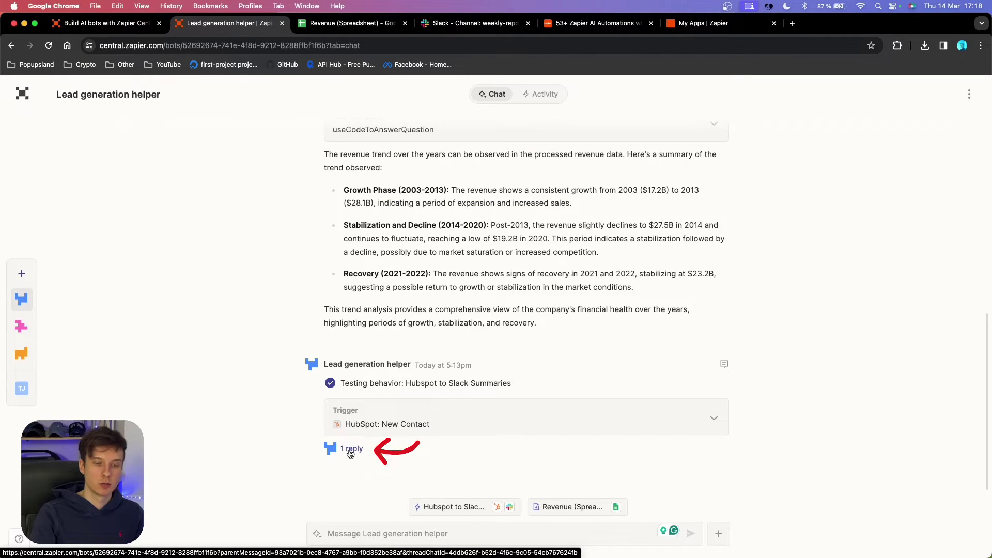
- Create the What's New Email Alert behavior with instructions to email a dataset summary
click(351, 449)
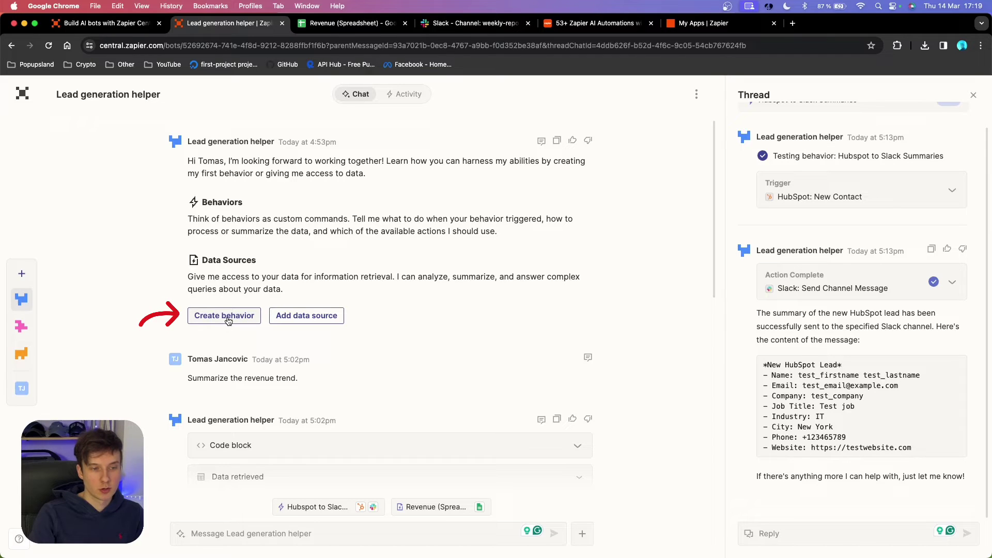
click(234, 313)
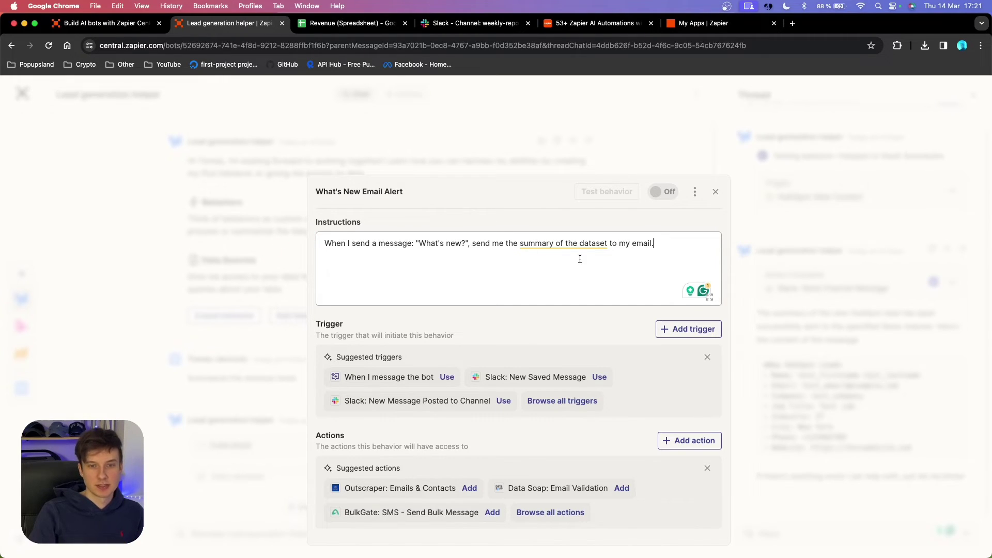
click(654, 250)
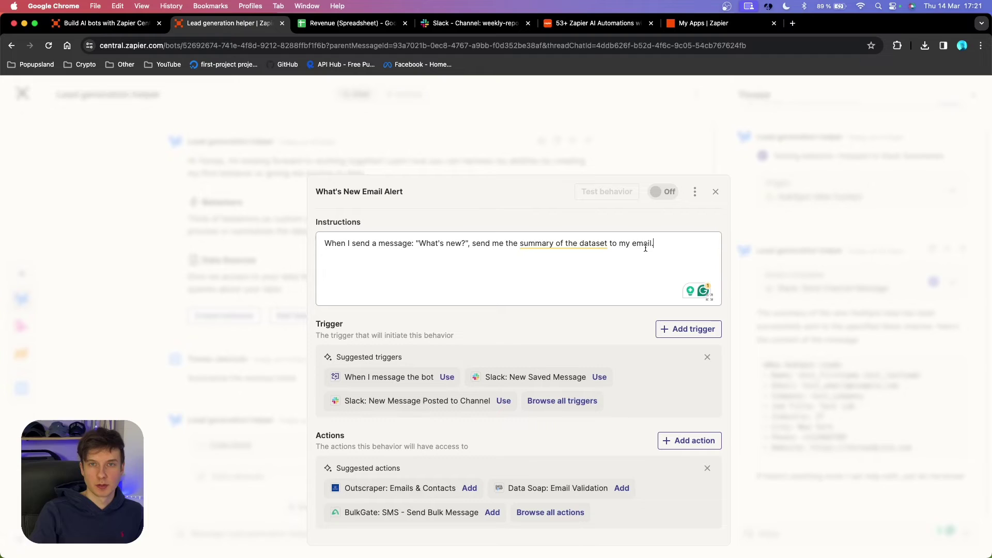
click(677, 336)
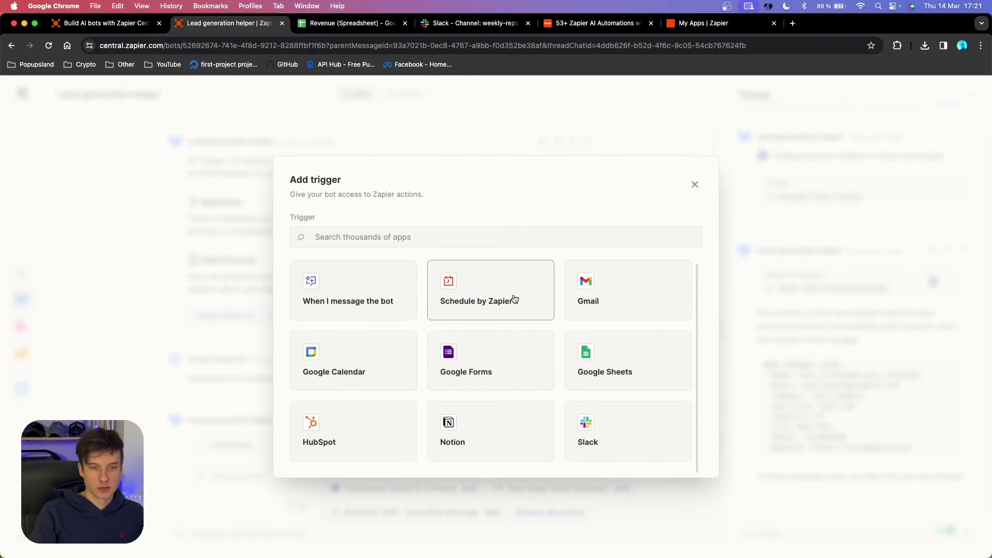
- Set the trigger to 'When I message the bot' with the phrase 'What's new?'
click(343, 298)
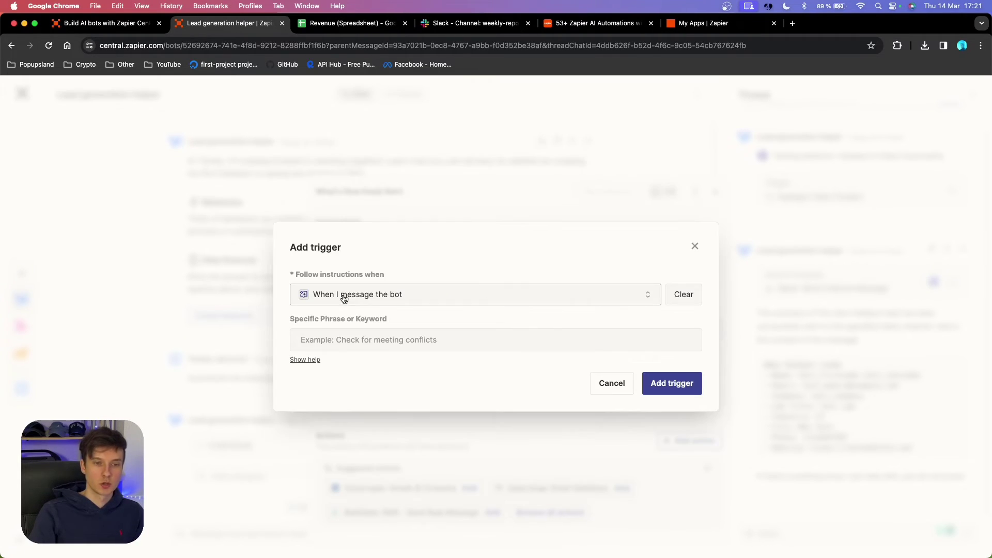
click(414, 342)
text(What's new?)
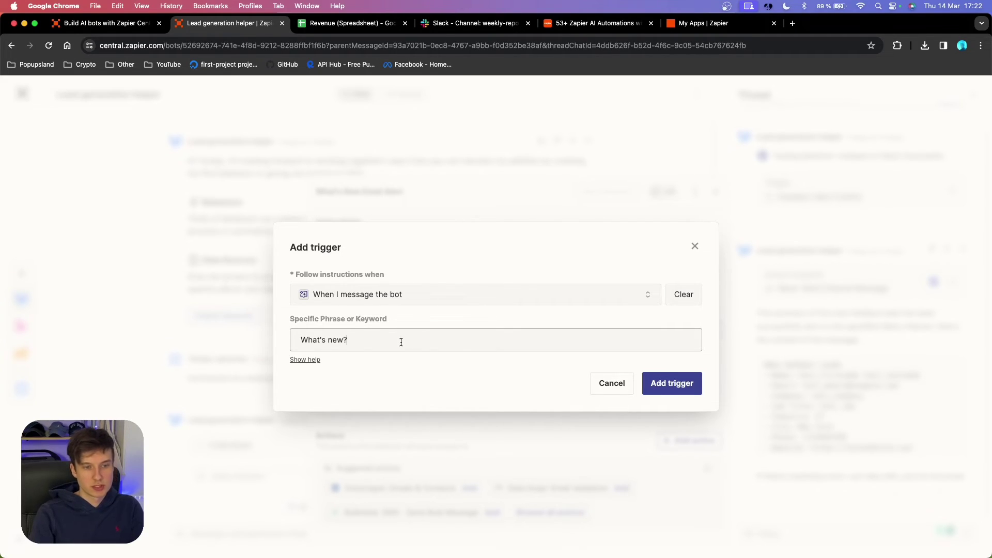
click(672, 383)
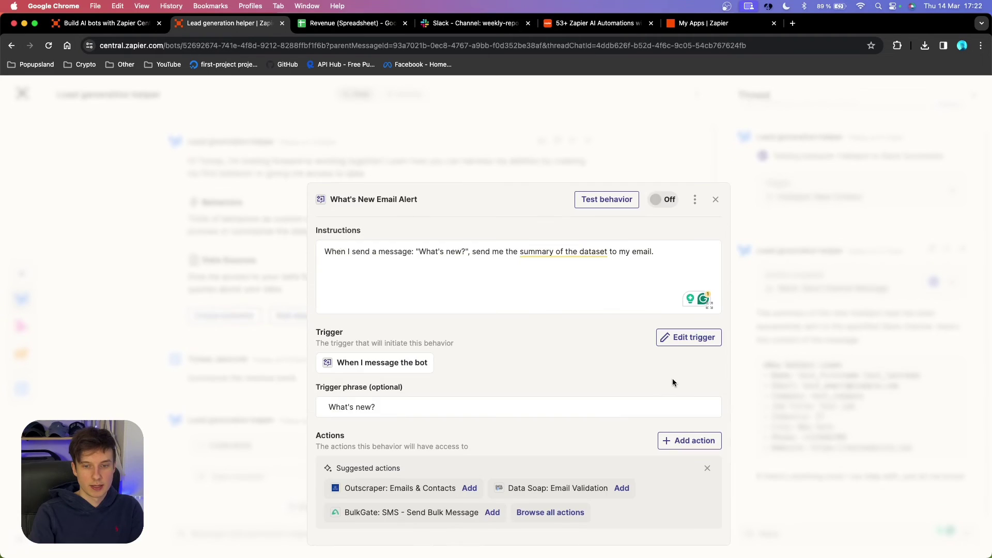
click(676, 441)
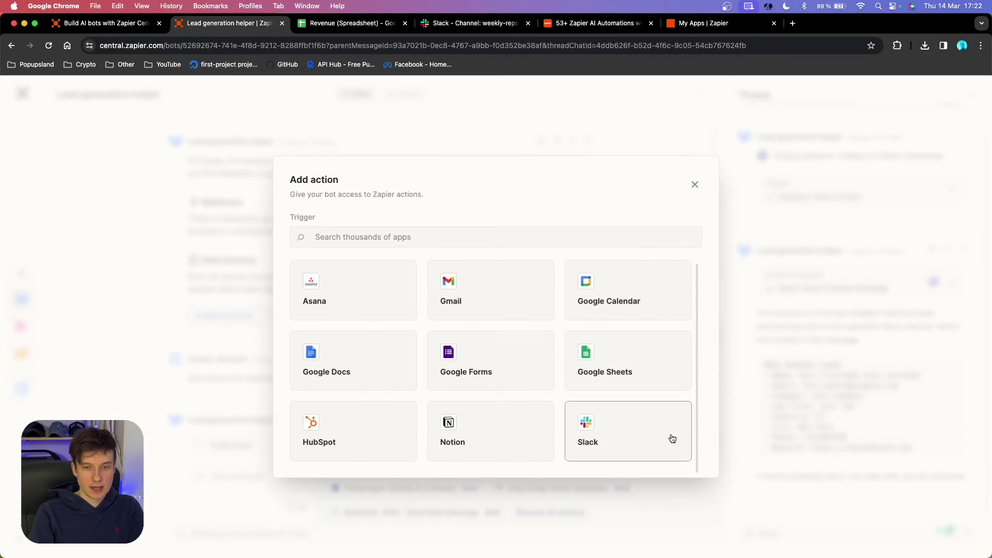
- Add a Gmail: Send Email action with the To field fixed to the recipient's e-mail address
click(483, 274)
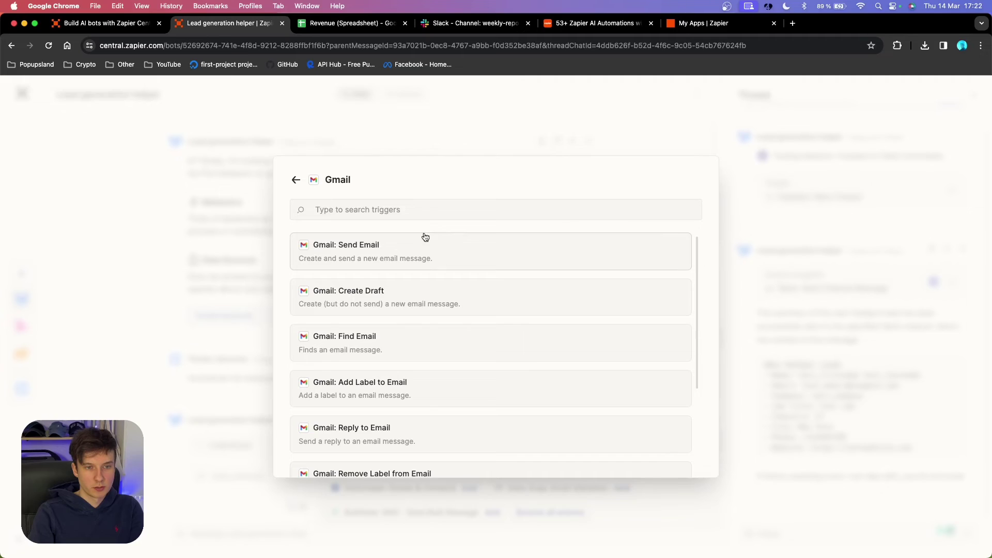
click(422, 239)
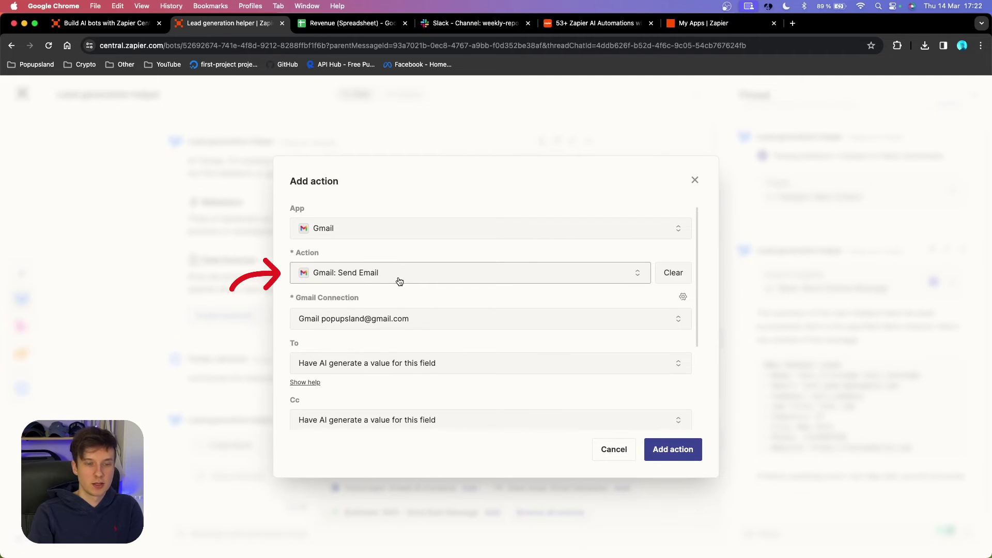
scroll(458, 319, down, 3)
scroll(458, 321, down, 2)
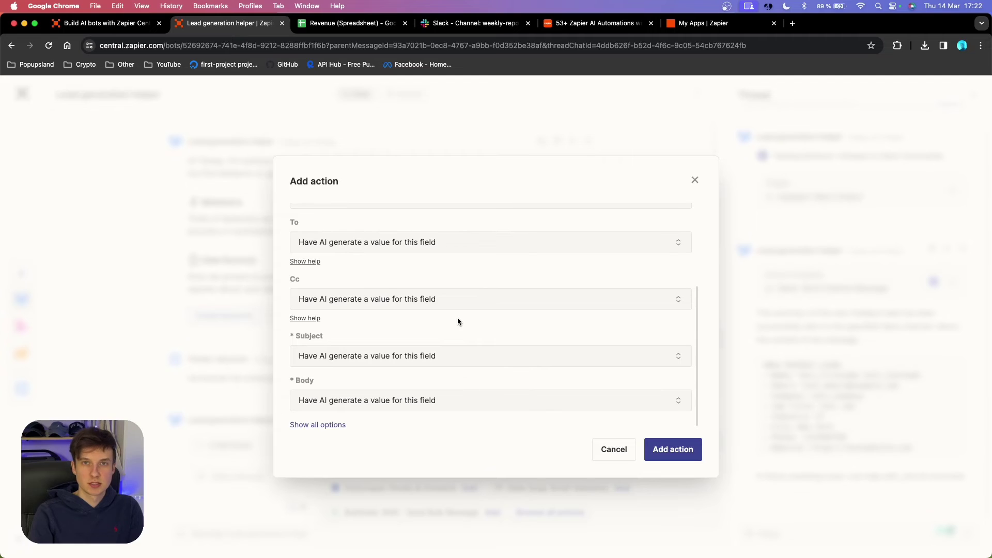
click(411, 244)
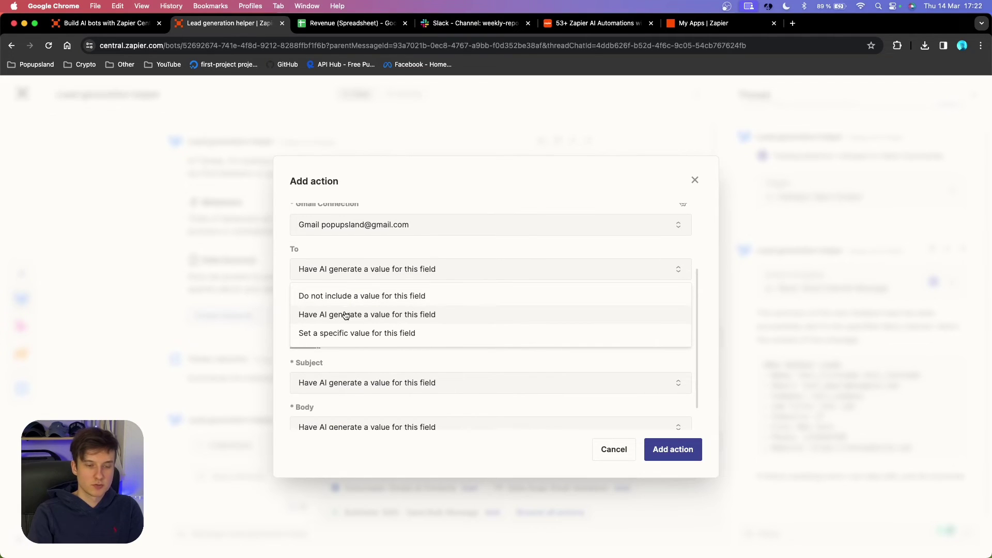
click(349, 333)
click(398, 297)
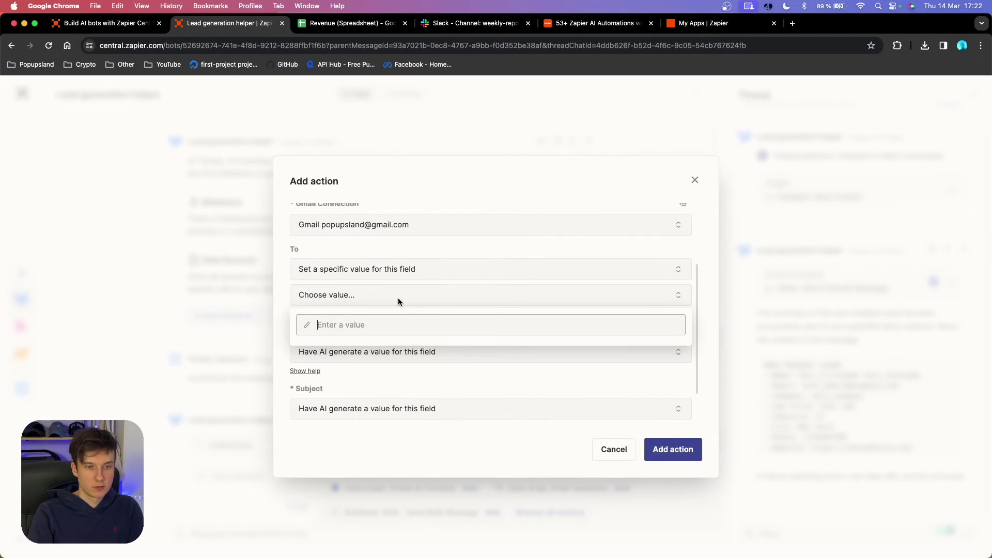
key(super+v)
key(Return)
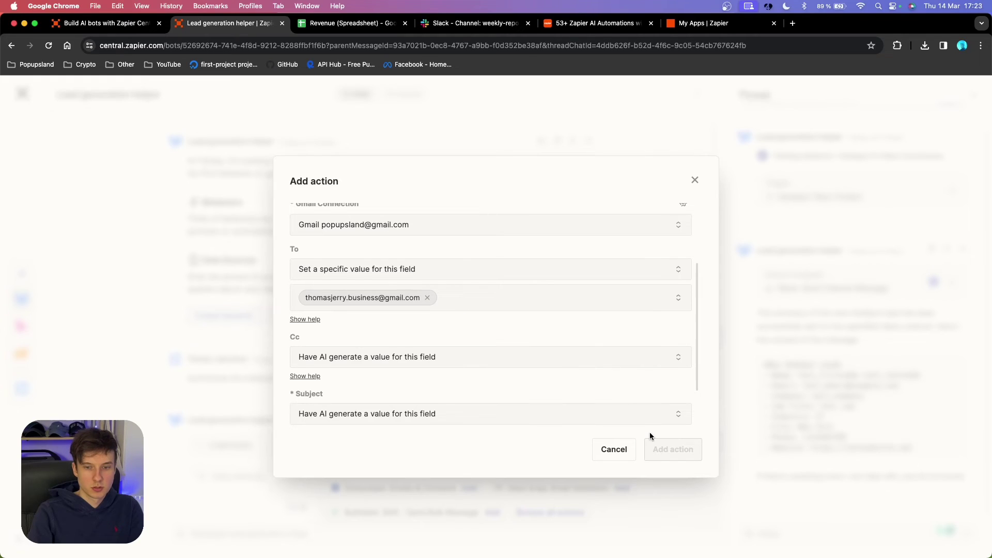
scroll(589, 392, down, 2)
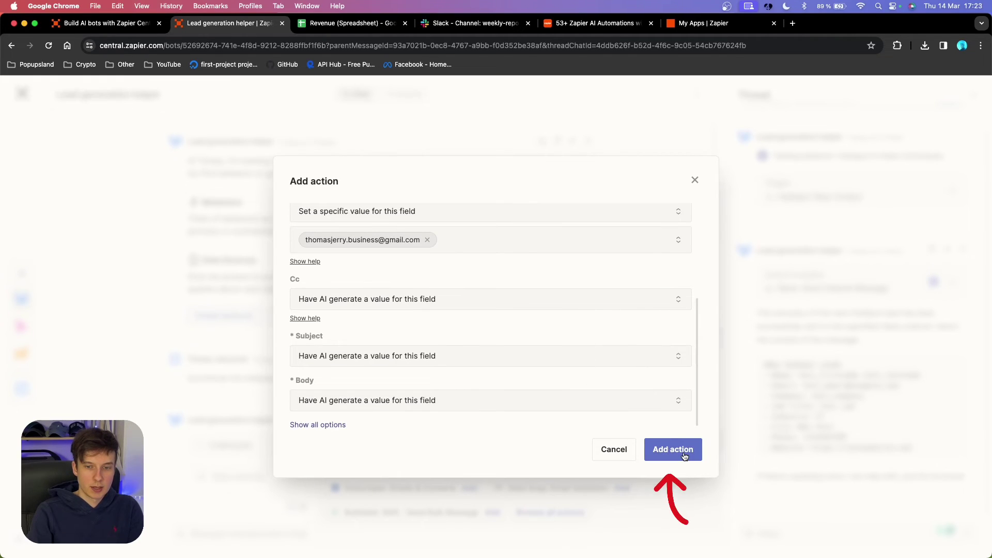
click(685, 456)
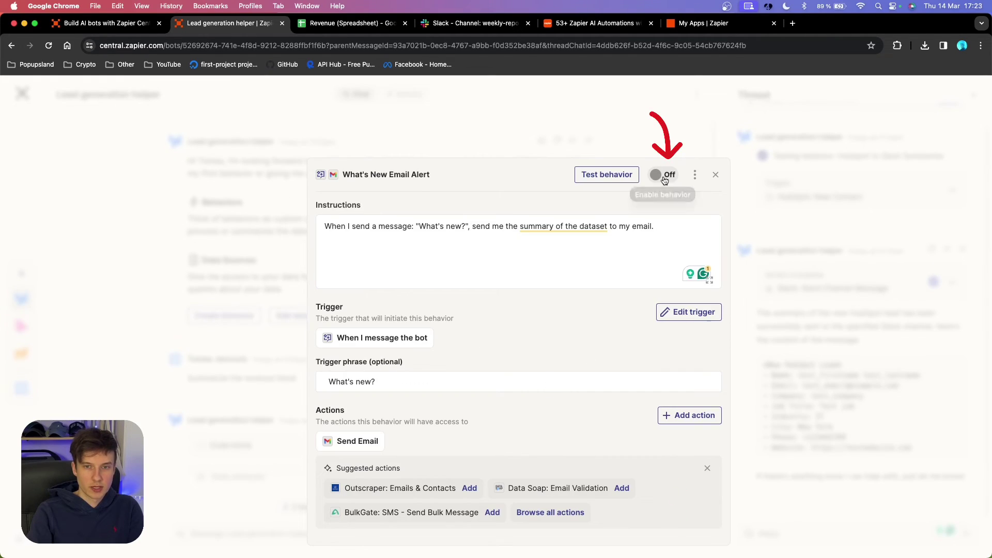
- Test What's New Email Alert and check the 'What's new?' phrase in the trigger data
click(612, 177)
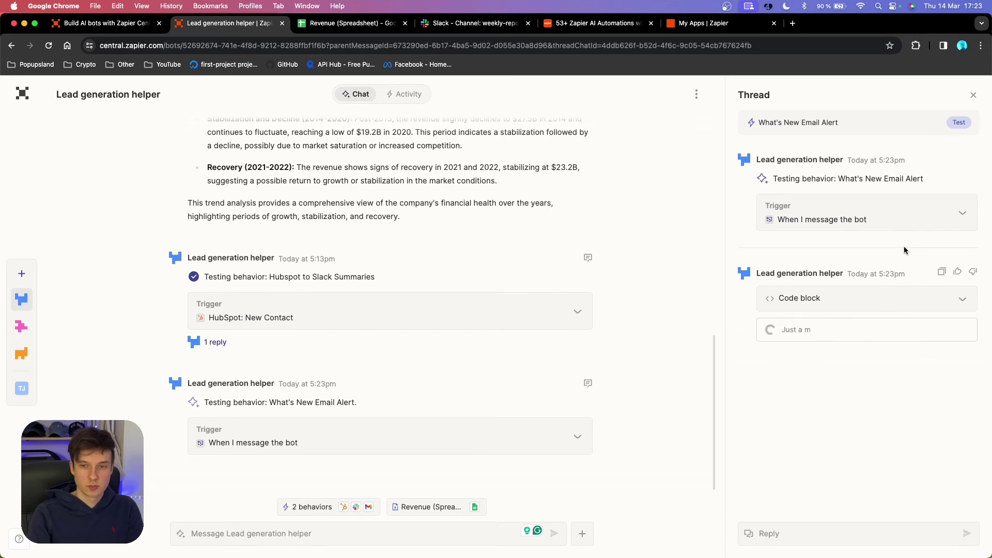
click(902, 217)
drag(888, 270, 789, 271)
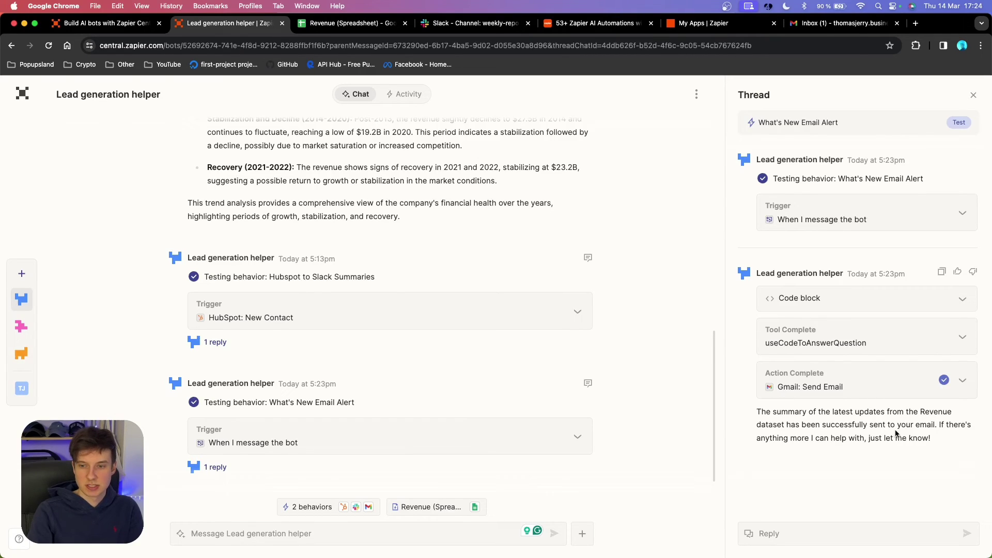
- Open the 'Latest Revenue Data Summary' email in Gmail and highlight its 2022 revenue summary
key(super+9)
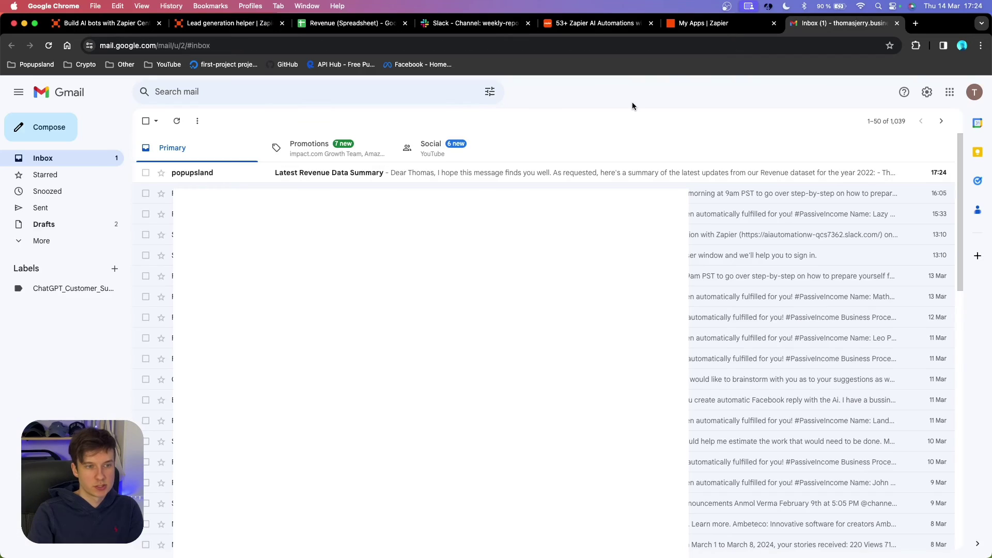
click(247, 172)
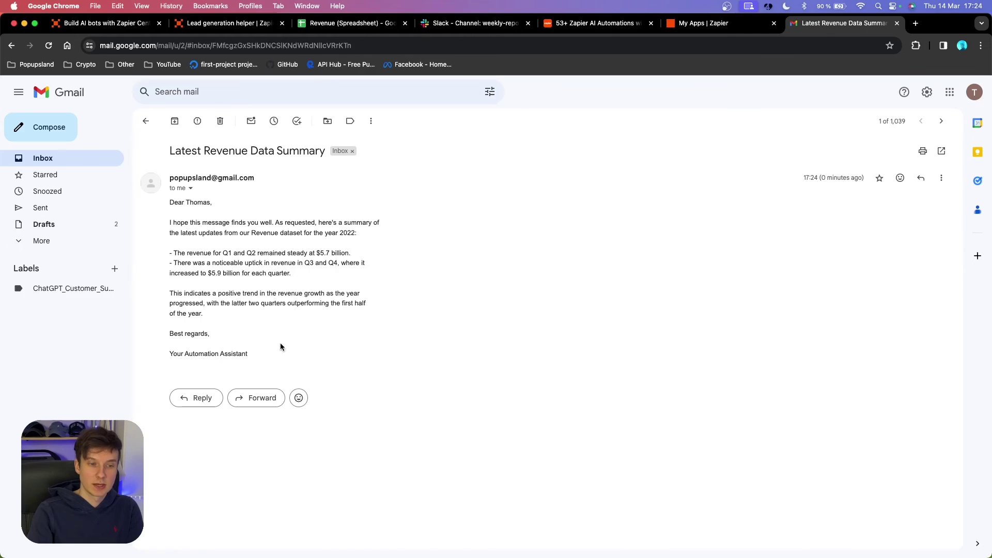
mouse_move(267, 357)
mouse_down()
mouse_move(149, 195)
mouse_move(166, 212)
mouse_up()
- Ask the bot 'What's new?' in chat and confirm the reply's Gmail: Send Email step completed
key(super+2)
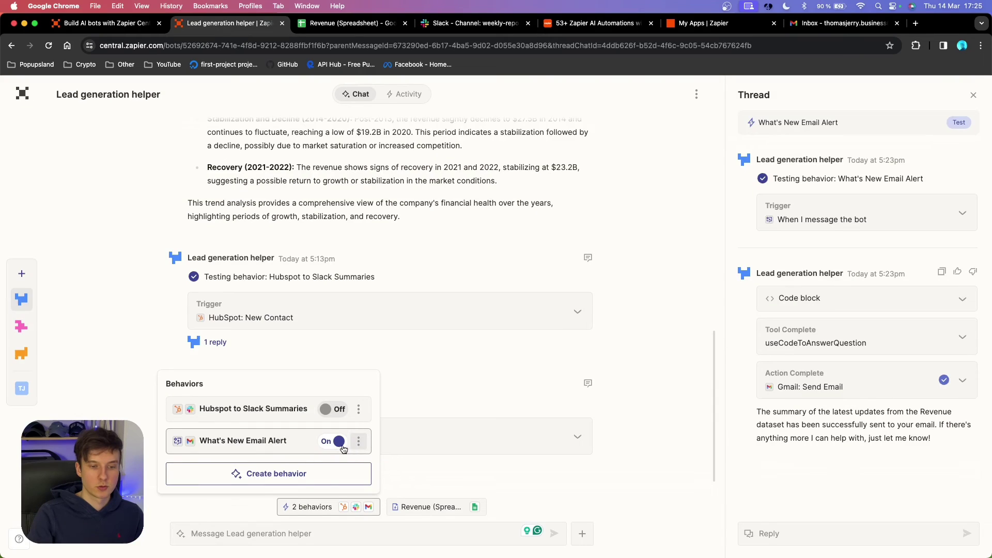
click(242, 539)
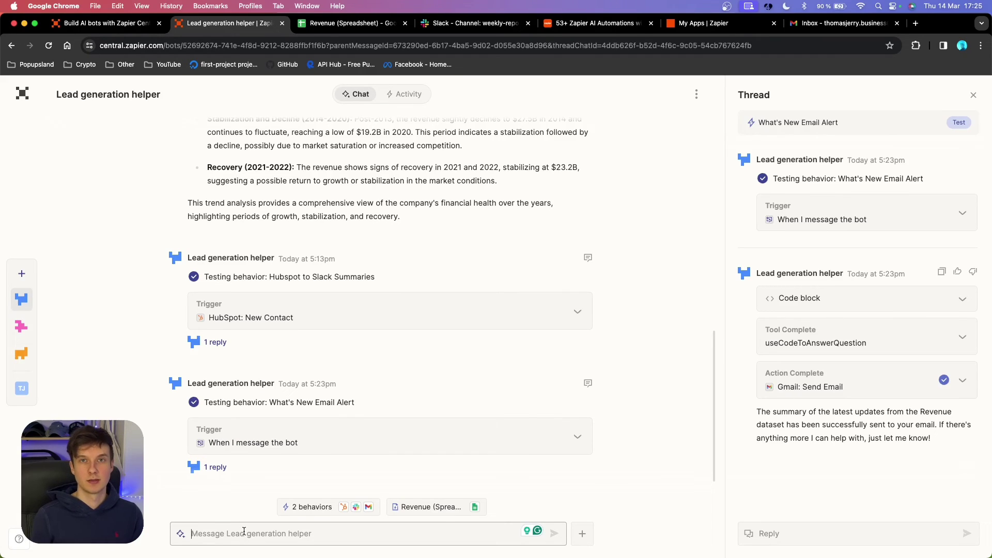
text(What's new?)
key(Return)
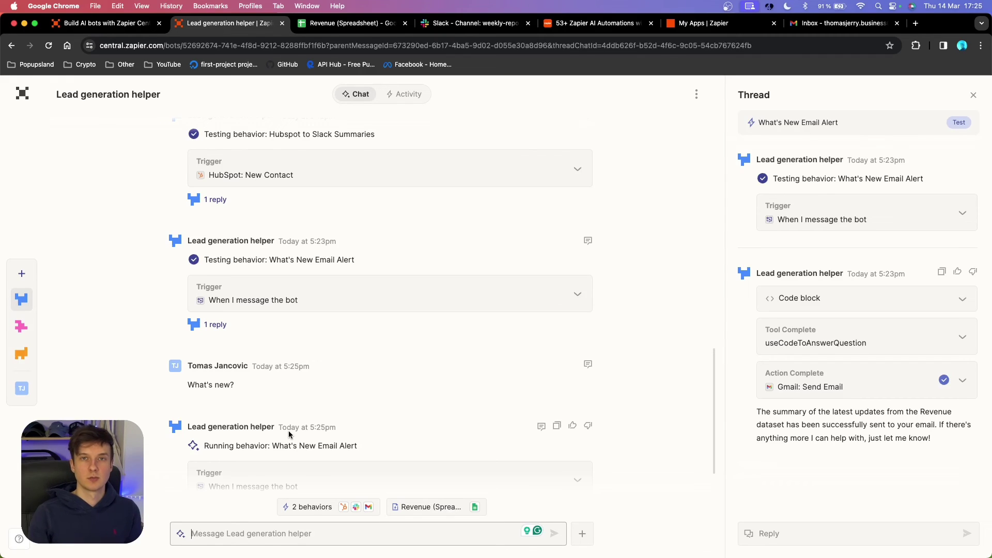
key(Escape)
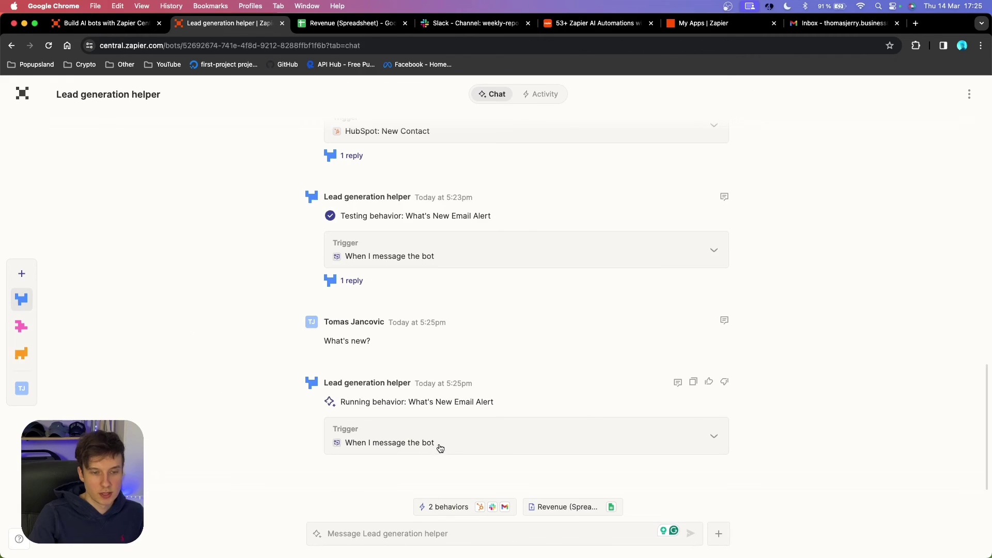
click(678, 383)
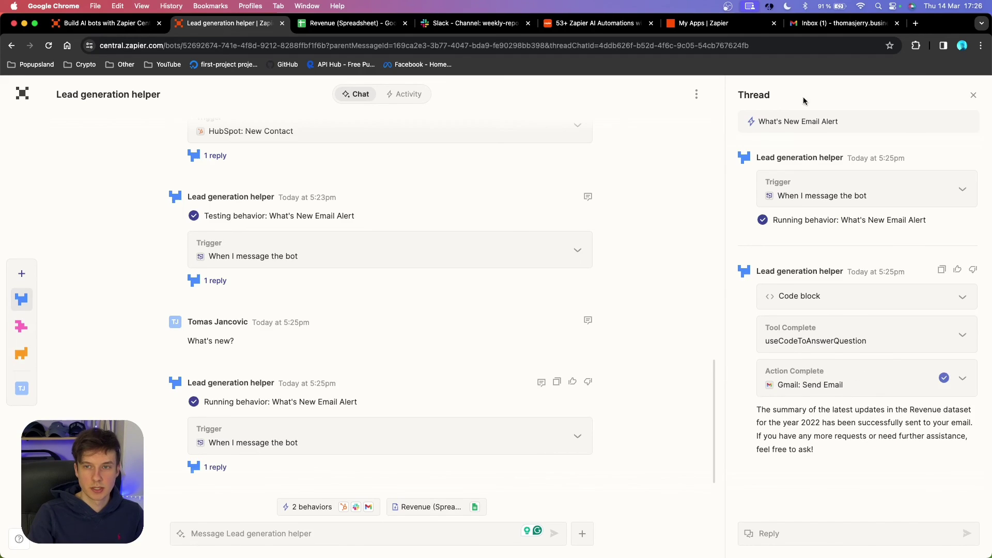
- Review the 2022 quarterly figures in the 'Latest Revenue Dataset Updates' email, then return to zapier.com/central
click(822, 23)
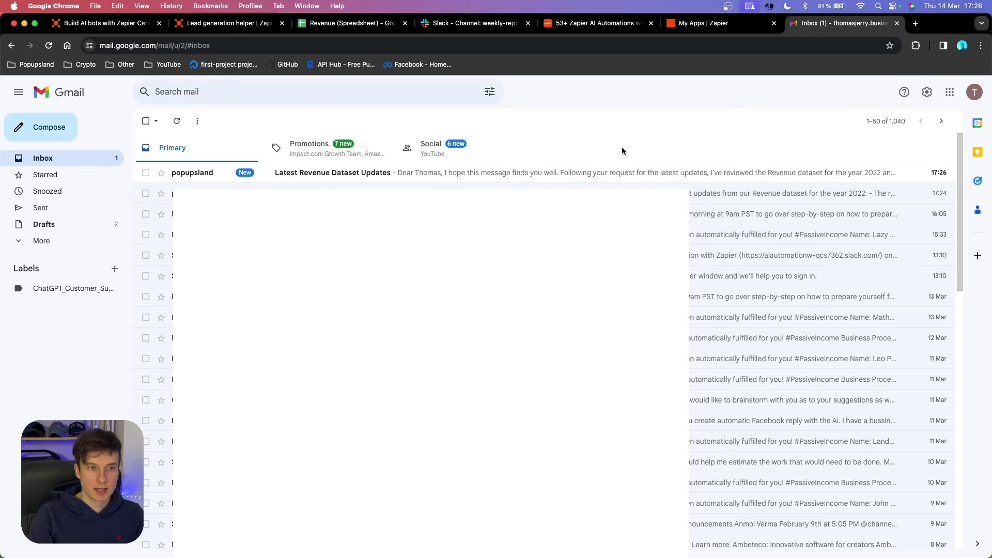
click(259, 173)
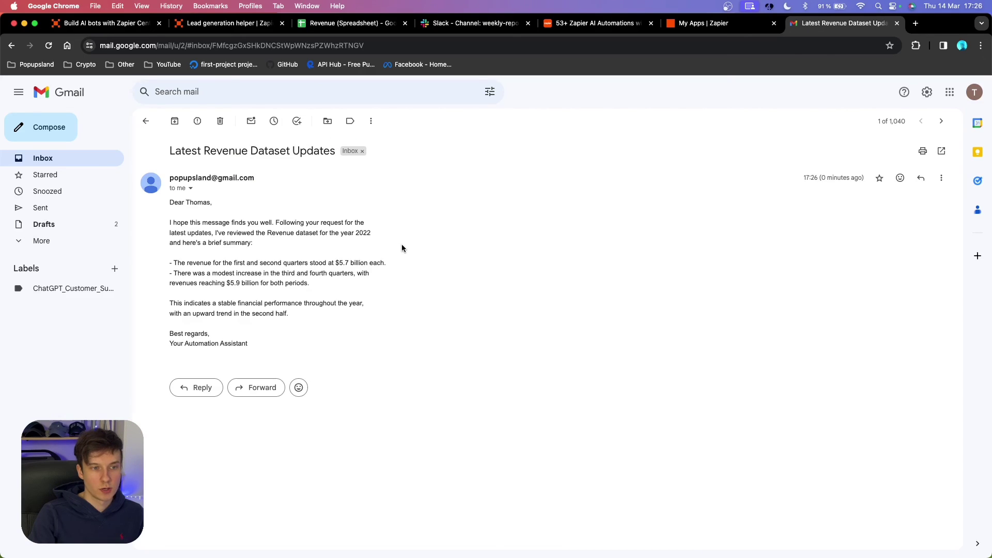
drag(255, 346, 167, 221)
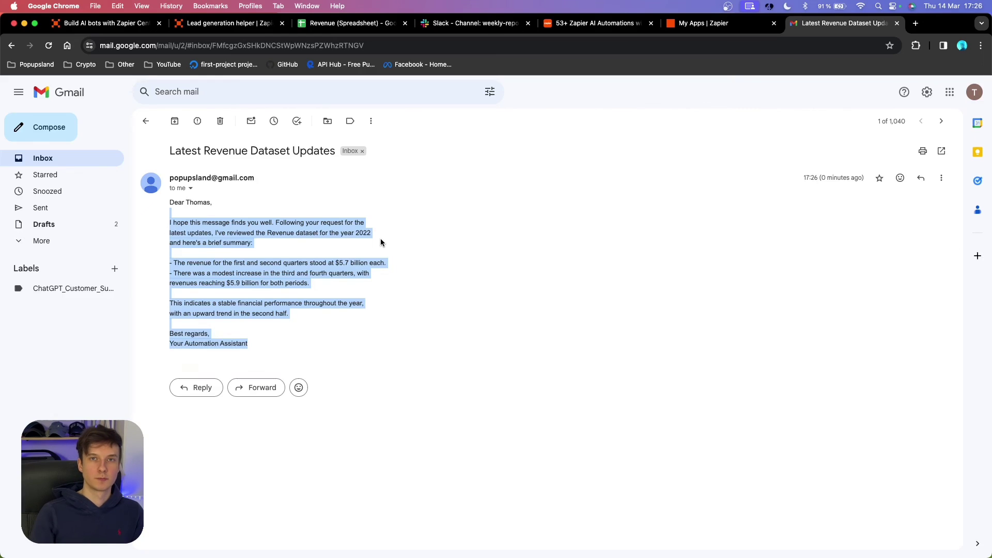
key(super+1)
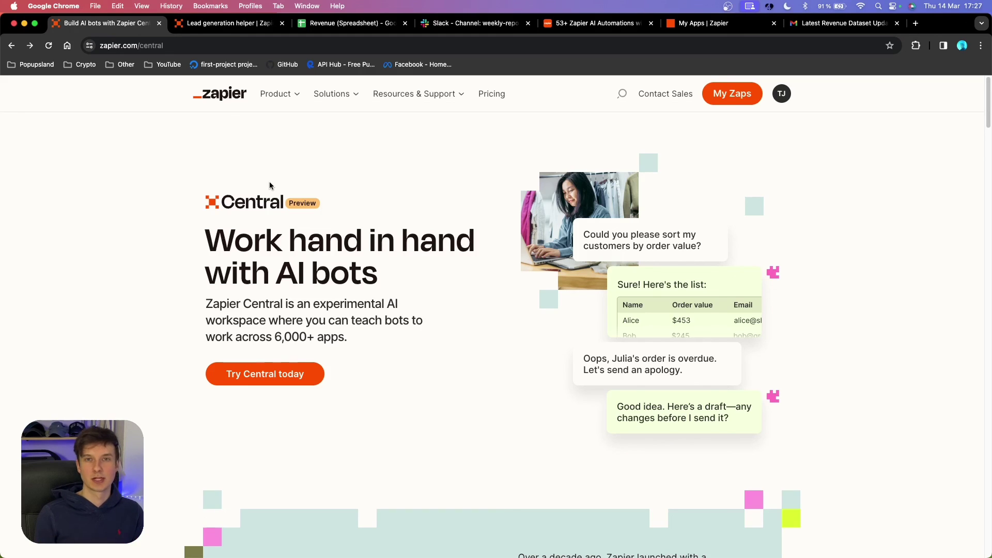
scroll(877, 238, down, 15)
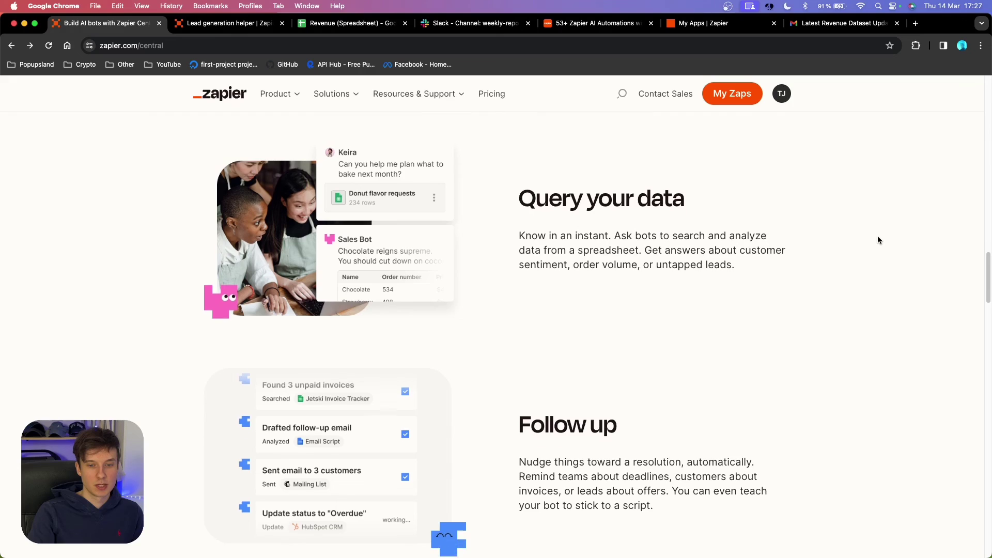
scroll(878, 238, down, 15)
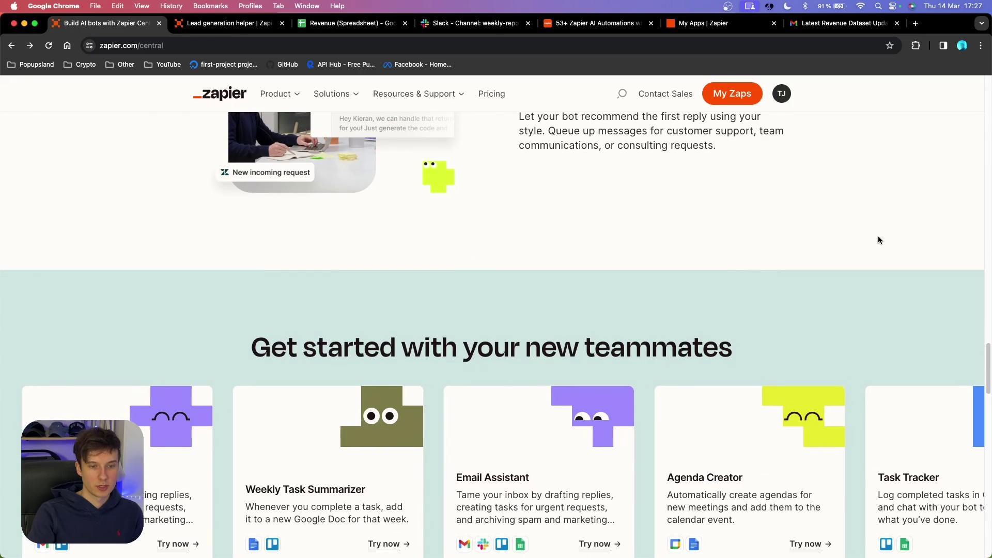
scroll(422, 431, down, 4)
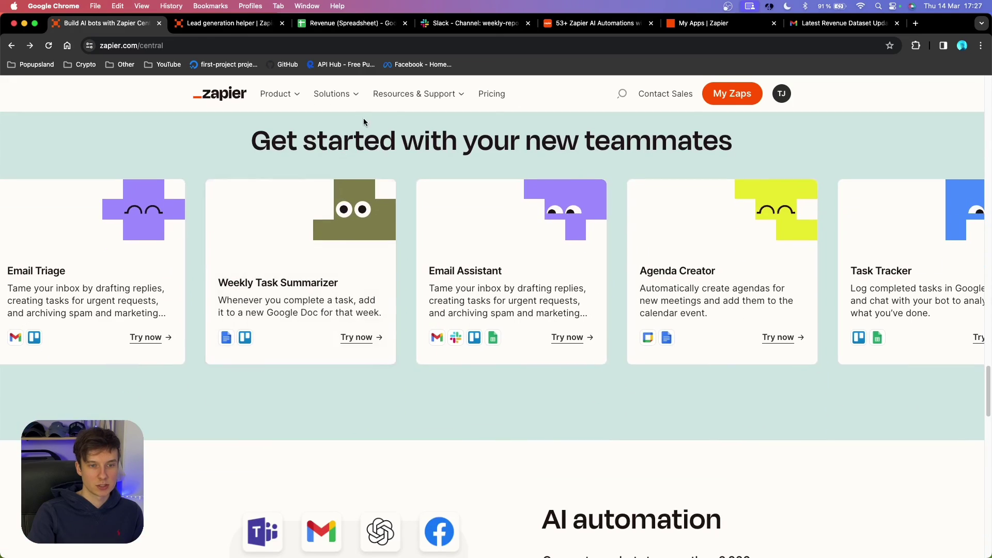